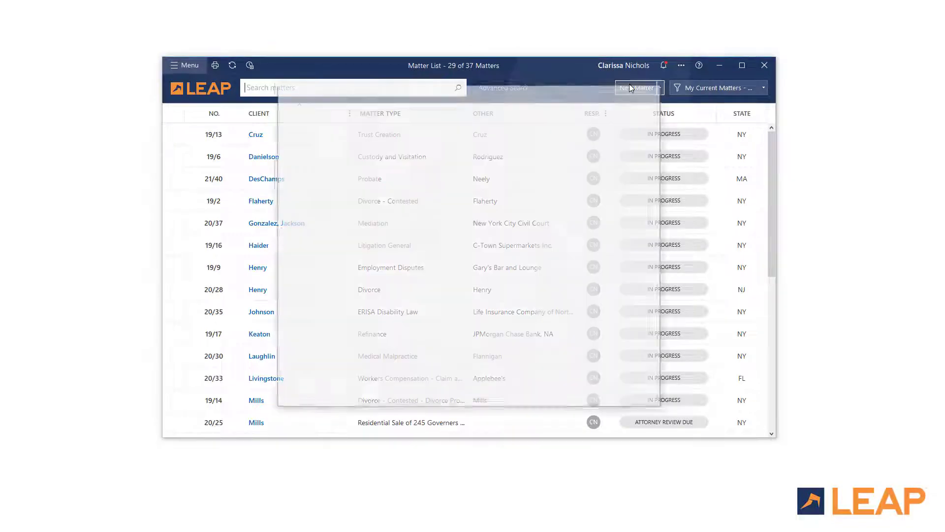
Step: Create a new NJ Family Law divorce matter with client Plaintiff and other side Defendant
click(559, 140)
click(556, 199)
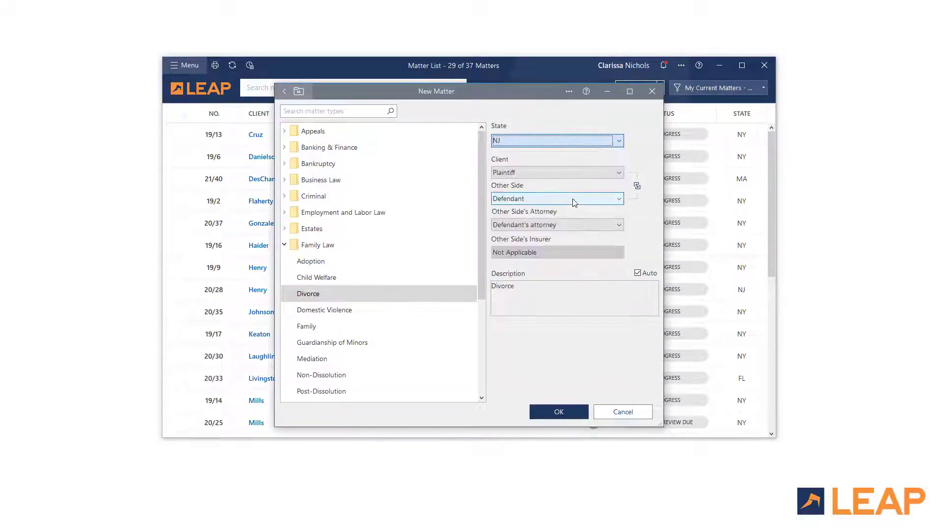
click(453, 294)
click(560, 408)
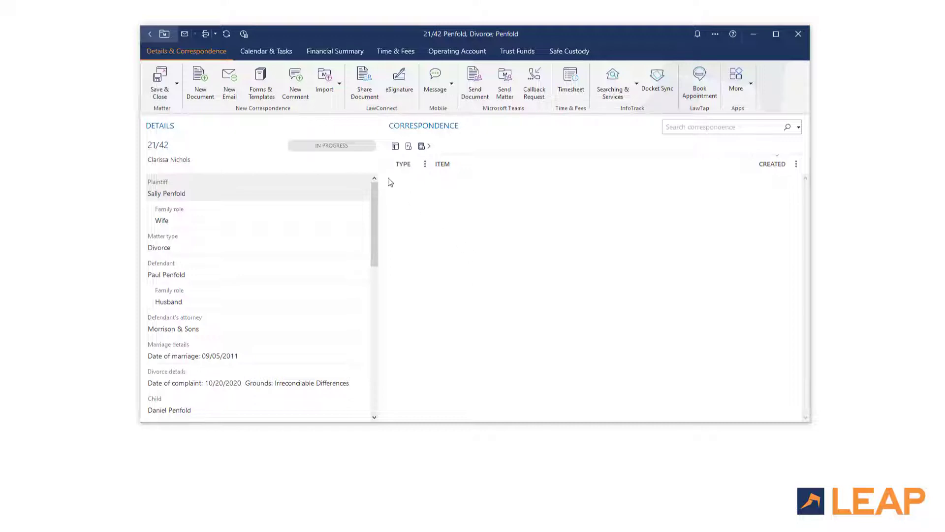
Step: In Forms & Templates, open the Case Information Statement folder and pick the LEAP for Word version
click(267, 79)
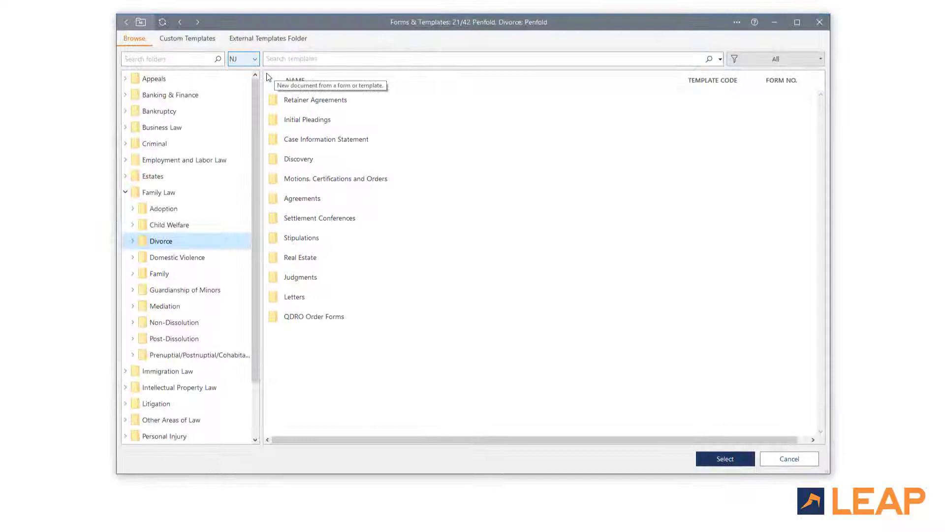
click(302, 58)
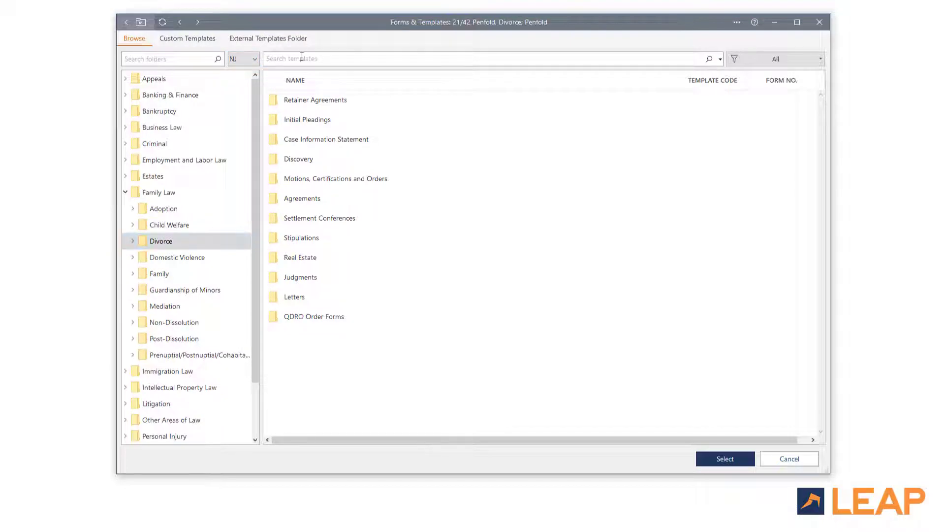
double_click(301, 140)
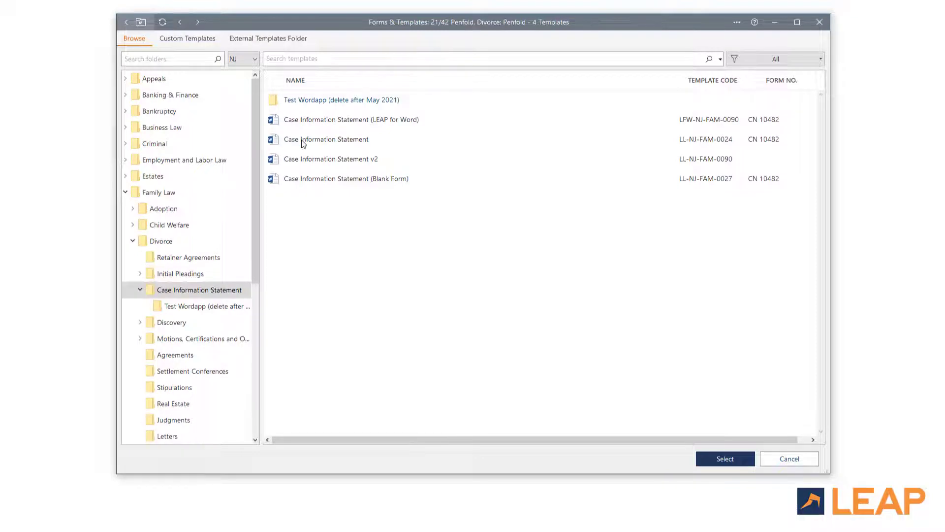
click(305, 123)
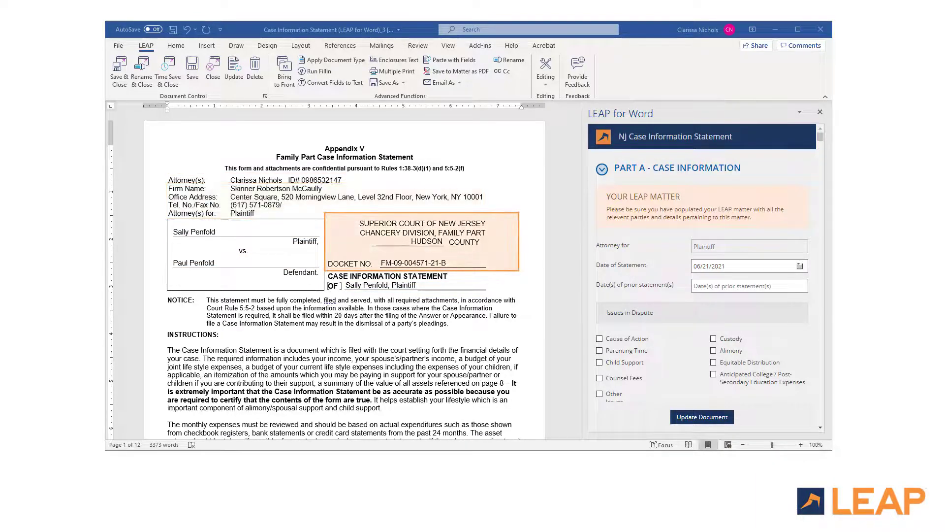
Step: Scroll through the generated Case Information Statement with the LEAP for Word pane alongside
drag(575, 129, 576, 156)
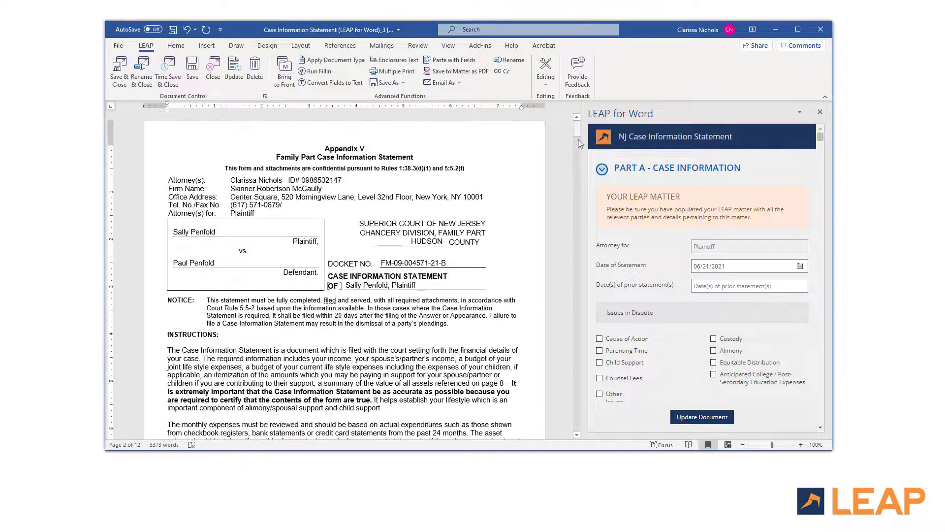
drag(584, 153, 581, 155)
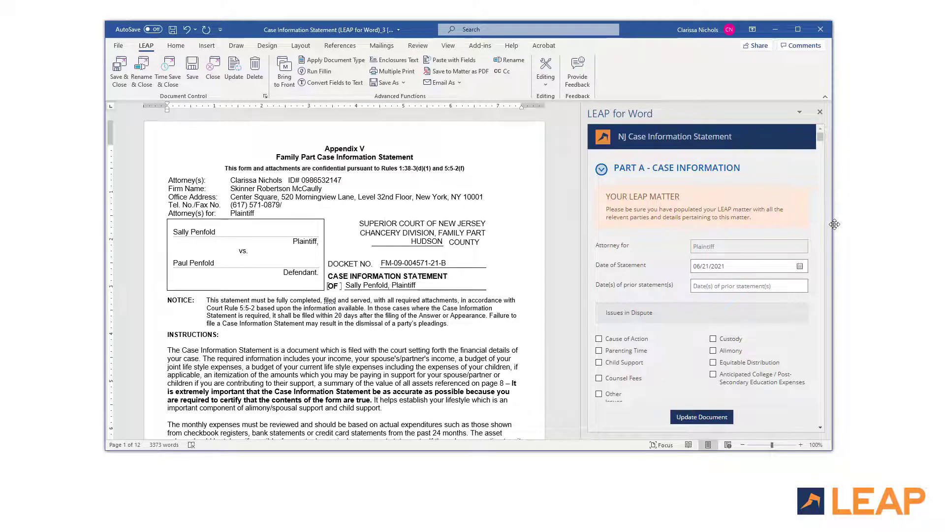
drag(846, 242, 832, 243)
Step: Close the LEAP for Word pane, reopen it from Add-ins, and widen it
click(820, 111)
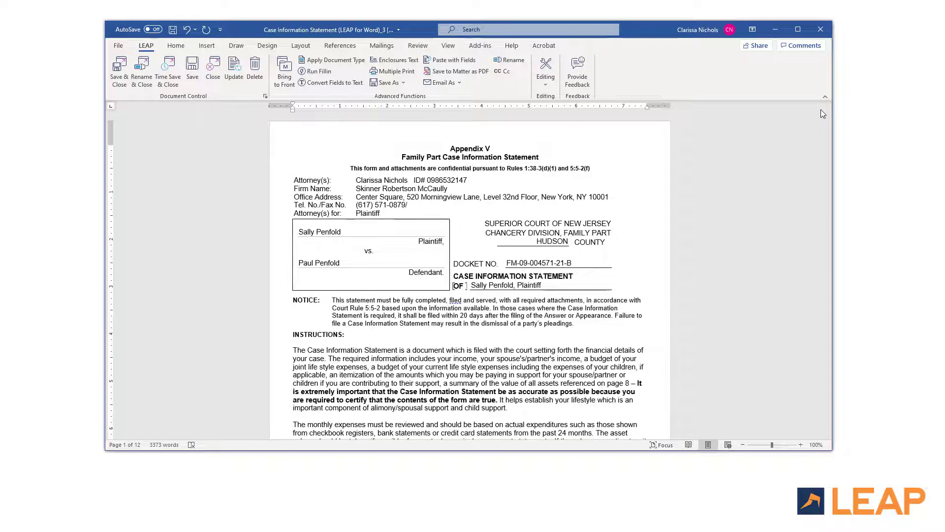
click(480, 47)
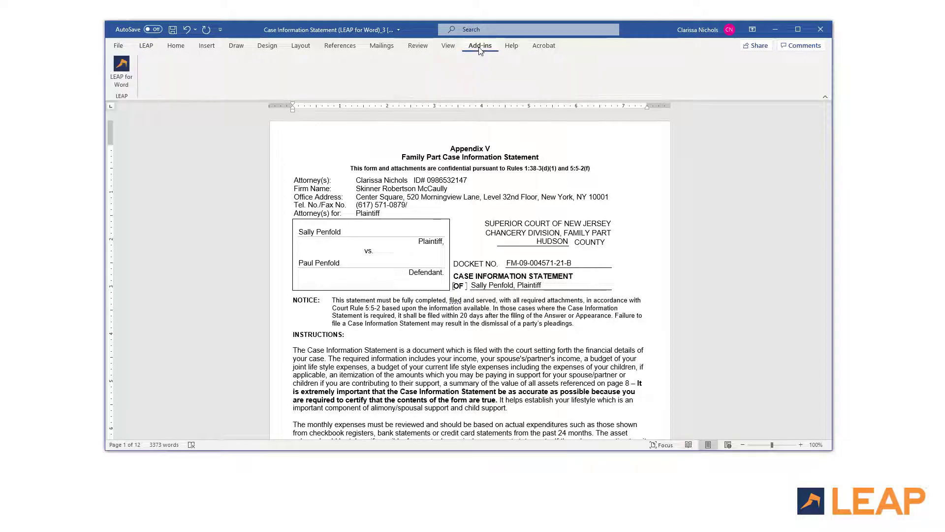
click(122, 69)
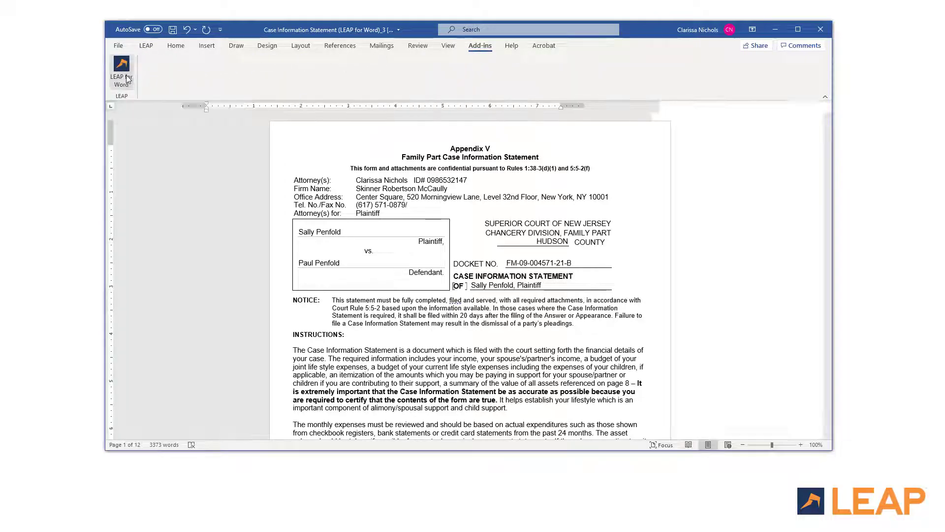
drag(662, 265, 602, 266)
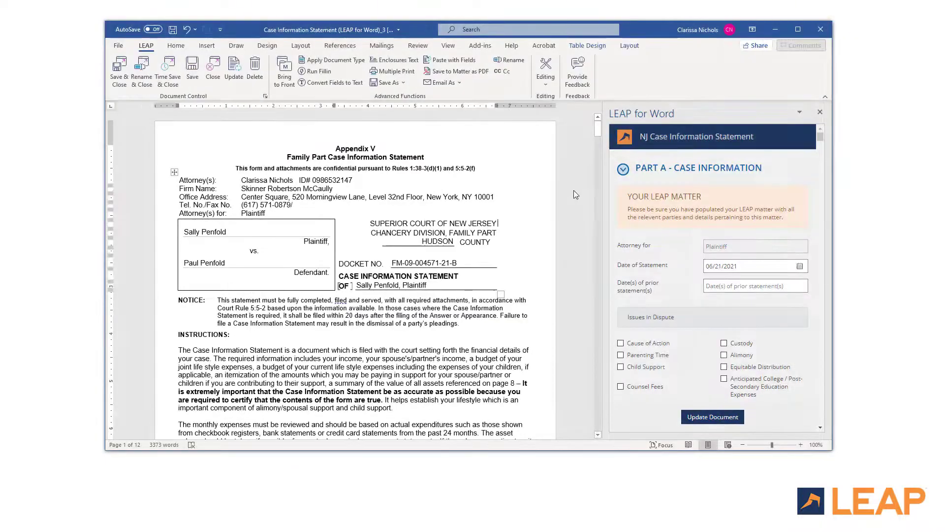
Step: Collapse and re-expand Parts A–C, leaving Part A – Case Information open
drag(597, 129, 601, 155)
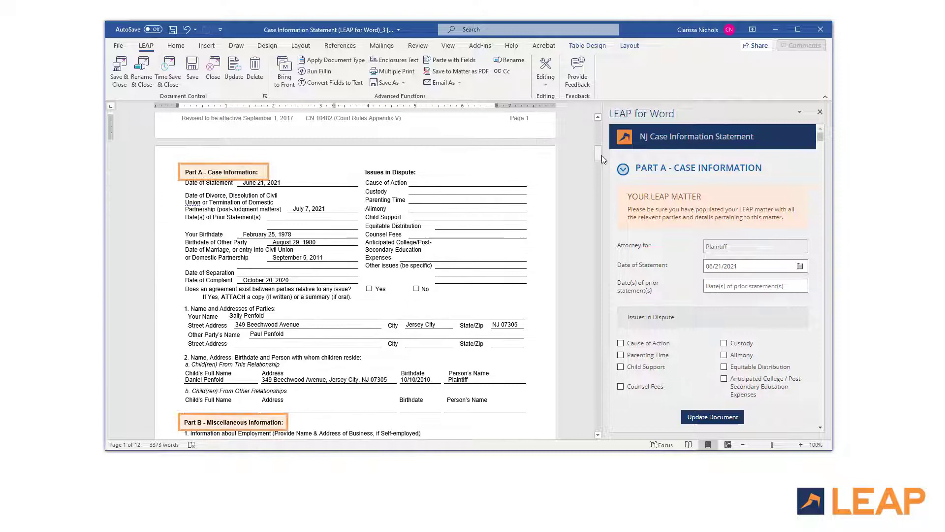
click(624, 169)
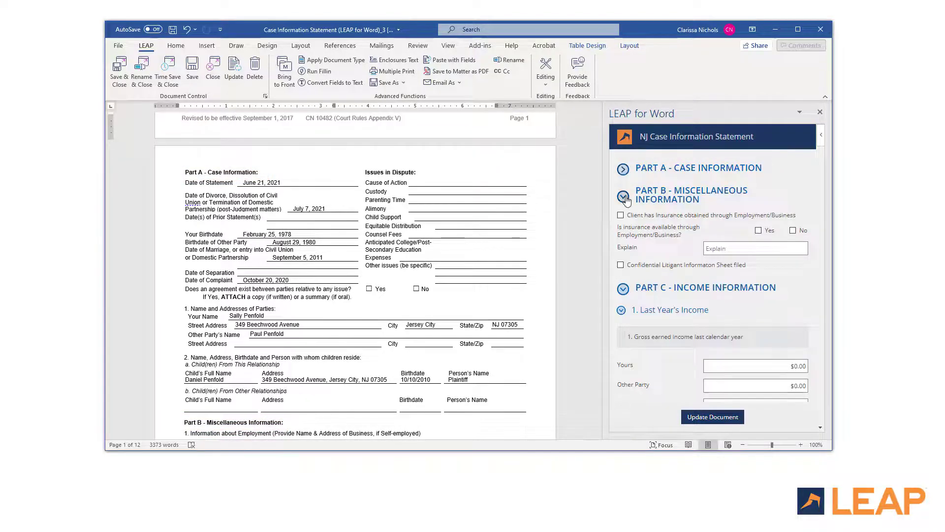
click(623, 196)
click(623, 224)
click(623, 224)
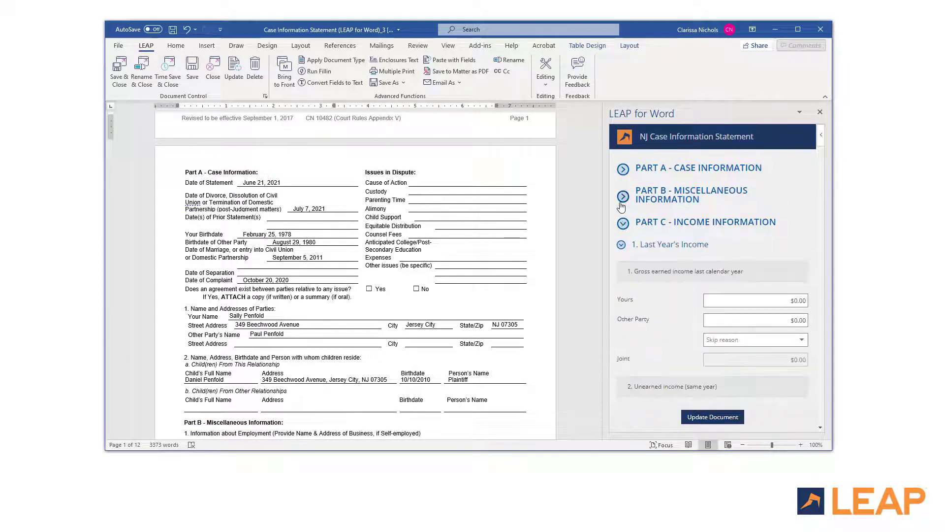
click(623, 197)
click(623, 169)
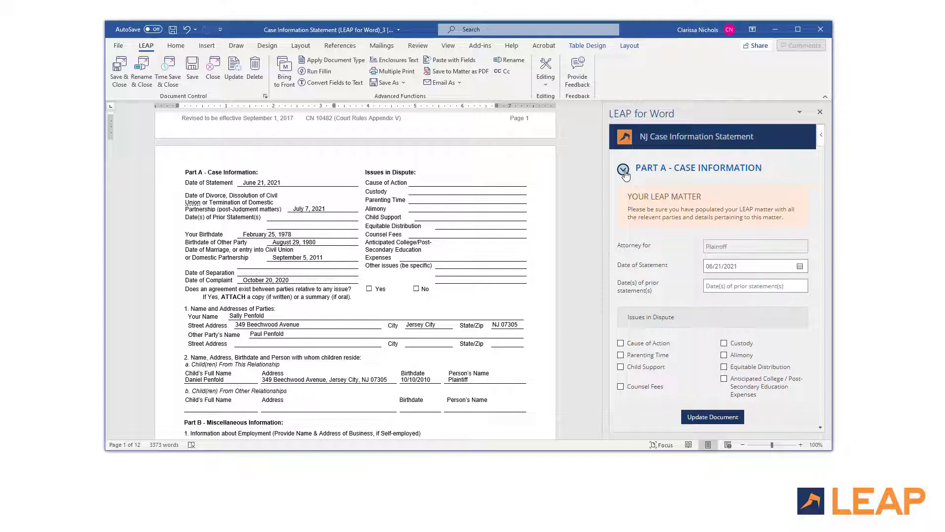
Step: Set the Date of Statement to August 27, 2021
click(801, 266)
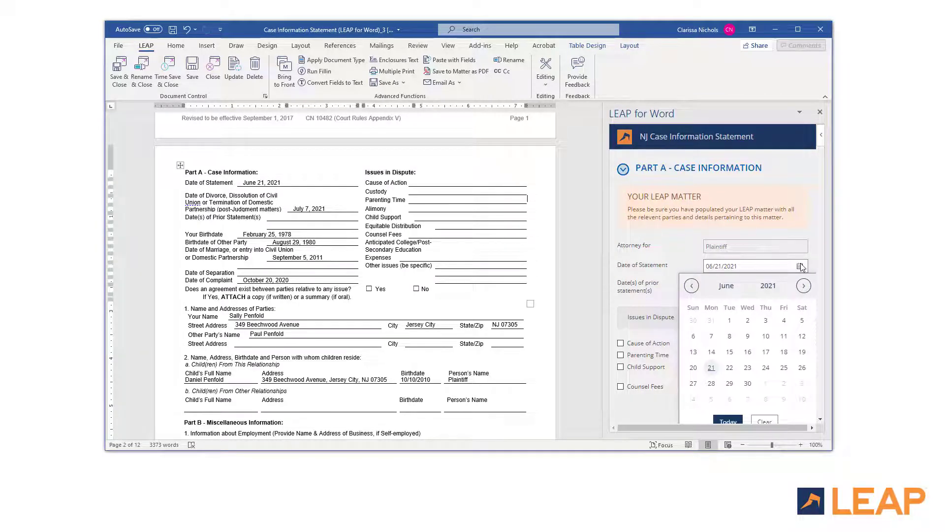
click(803, 286)
click(803, 286)
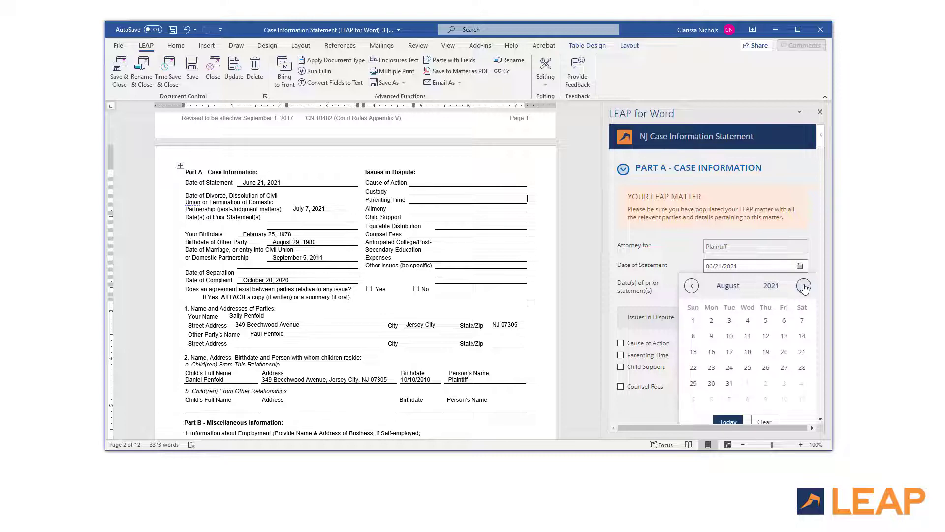
click(783, 367)
Step: Tick Equitable Distribution and college expenses as disputed, answer No to an agreement, and update the document
click(724, 366)
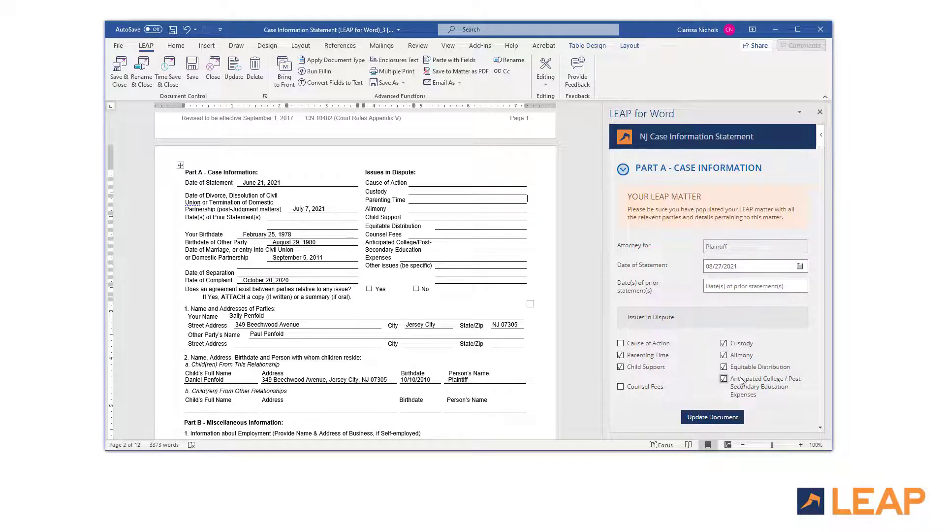
click(723, 378)
scroll(787, 345, down, 2)
click(793, 337)
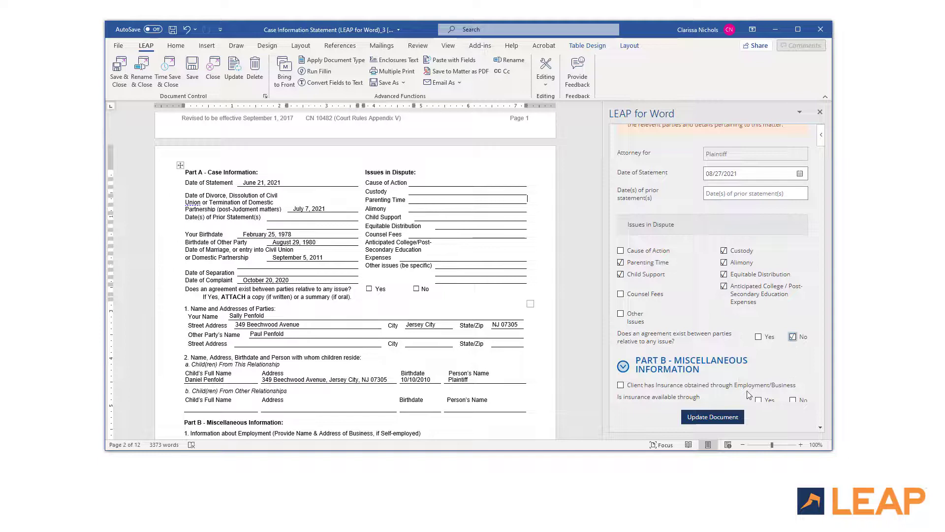
click(727, 419)
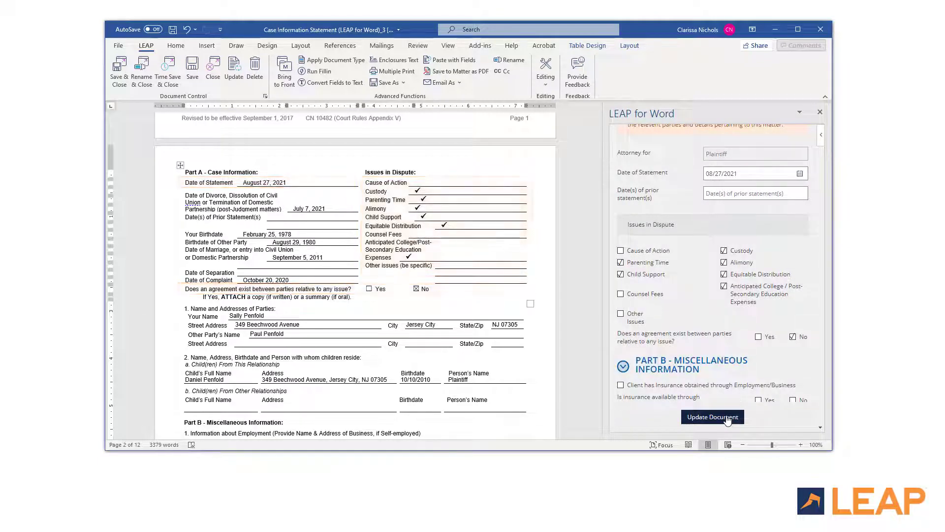
scroll(650, 310, up, 3)
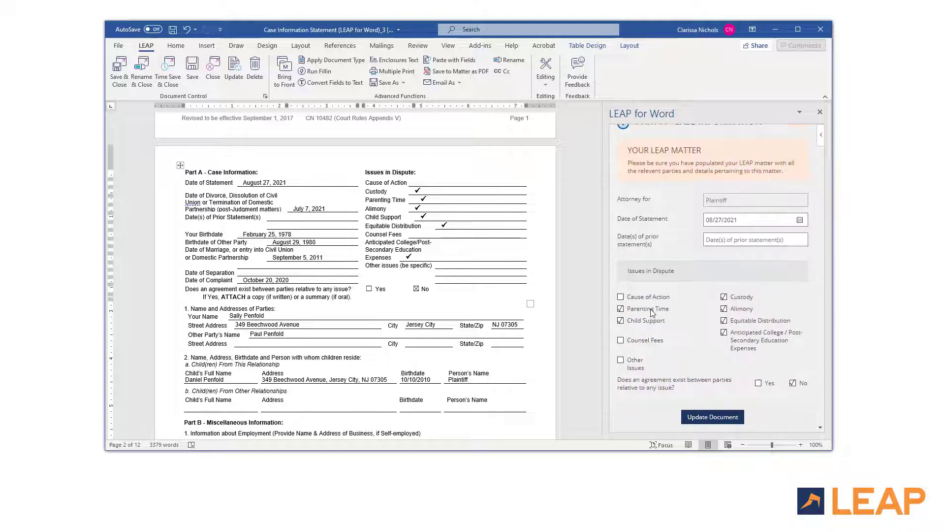
Step: Mark employer insurance with medical, dental and prescription Yes, and life and disability No
click(624, 169)
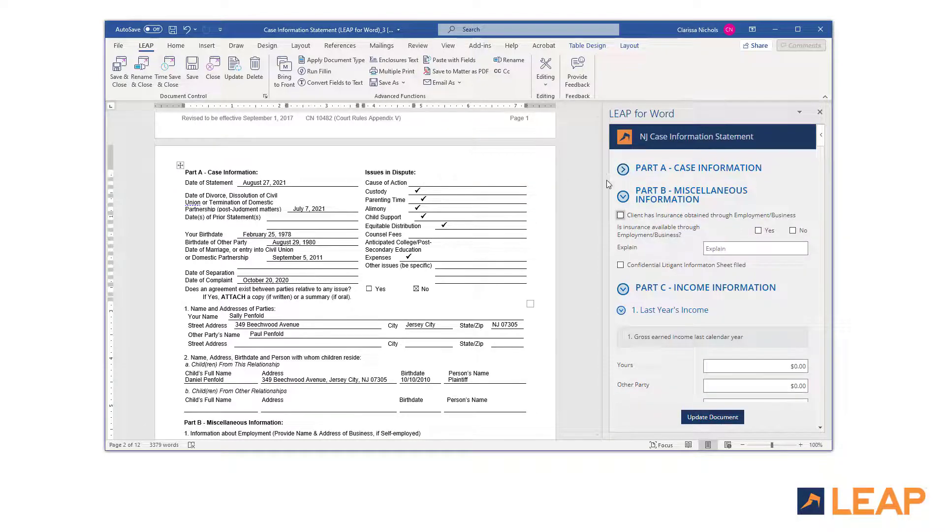
scroll(595, 182, down, 5)
click(621, 215)
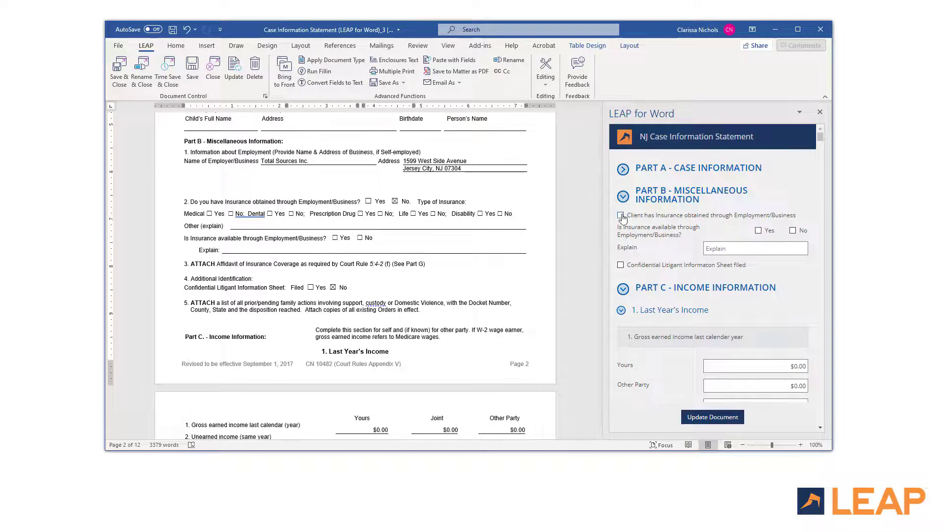
click(690, 237)
click(689, 249)
click(689, 260)
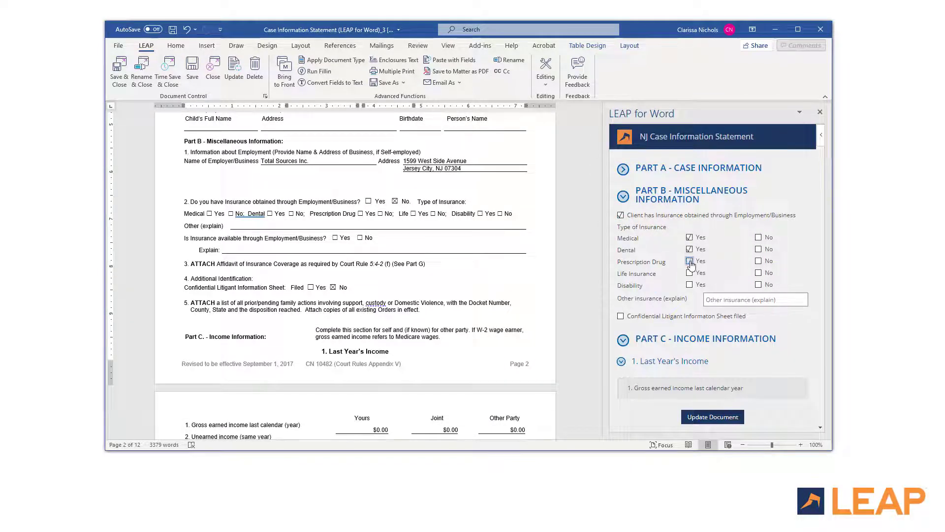
click(758, 273)
click(759, 285)
Step: Enter 'General liability and cyber' as other insurance and update the document
click(741, 299)
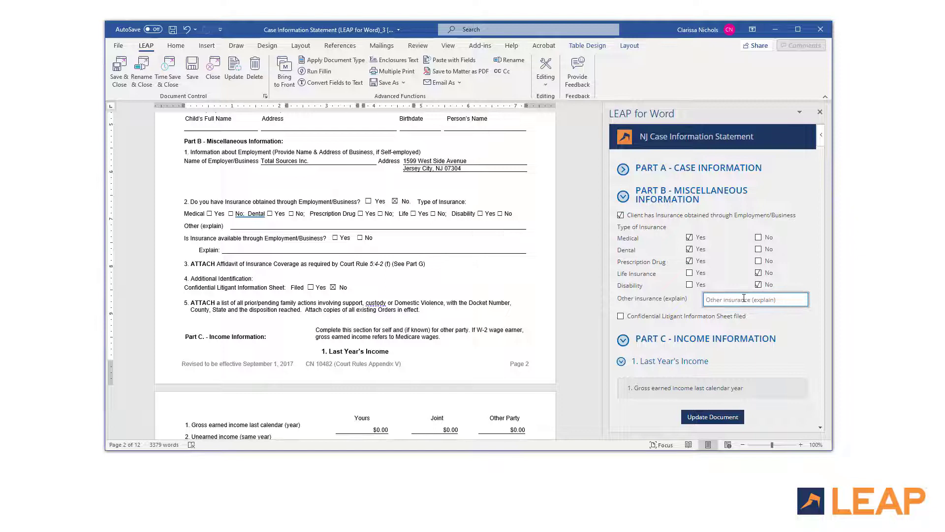
text(Gereral liability and cyber)
click(717, 417)
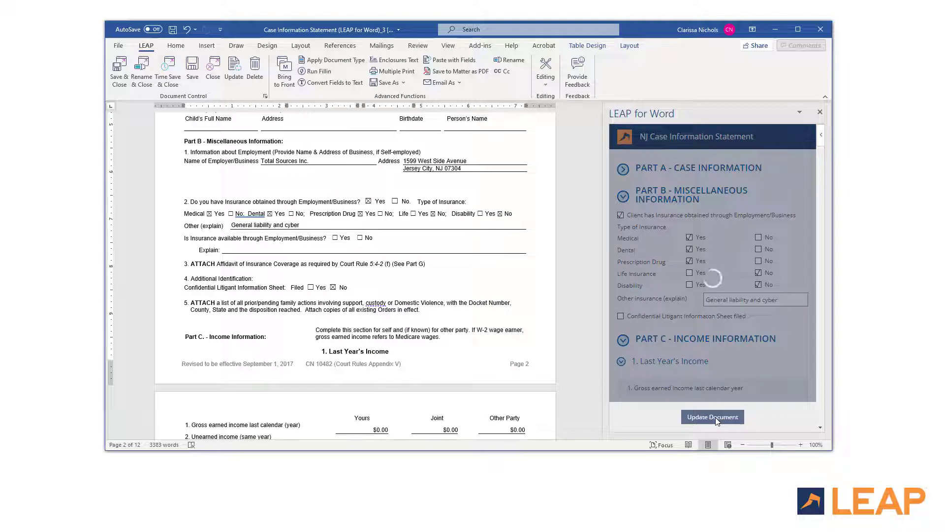
click(625, 201)
Step: Enter last year's gross earned income: $60,000 for you and $85,000 for the other party
click(597, 435)
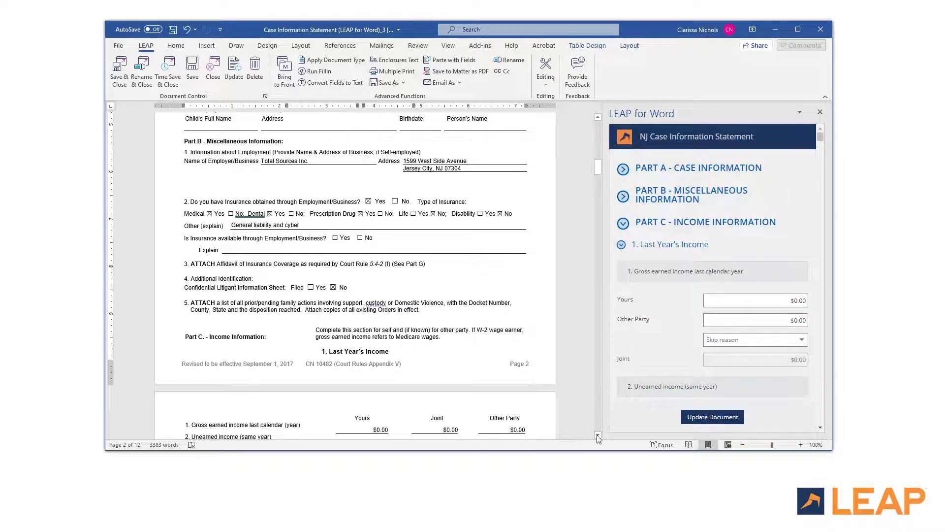
click(766, 301)
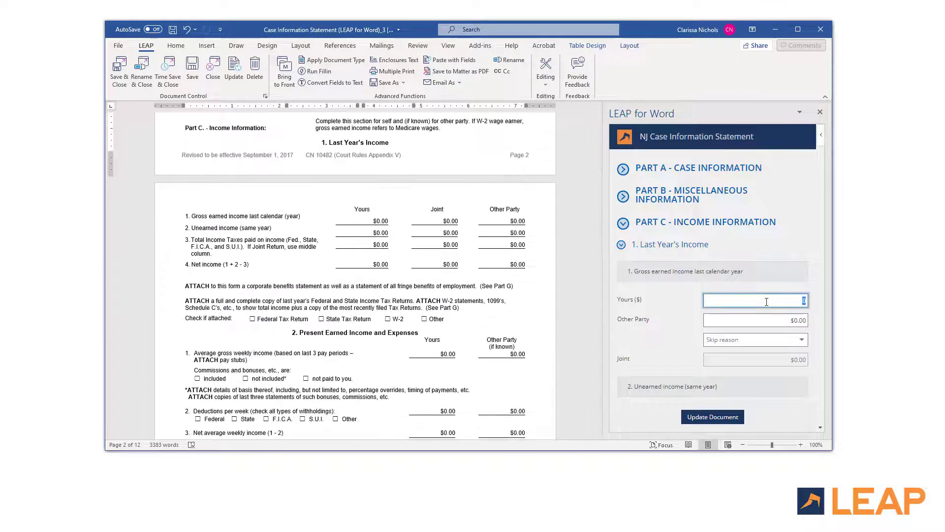
text(60,0)
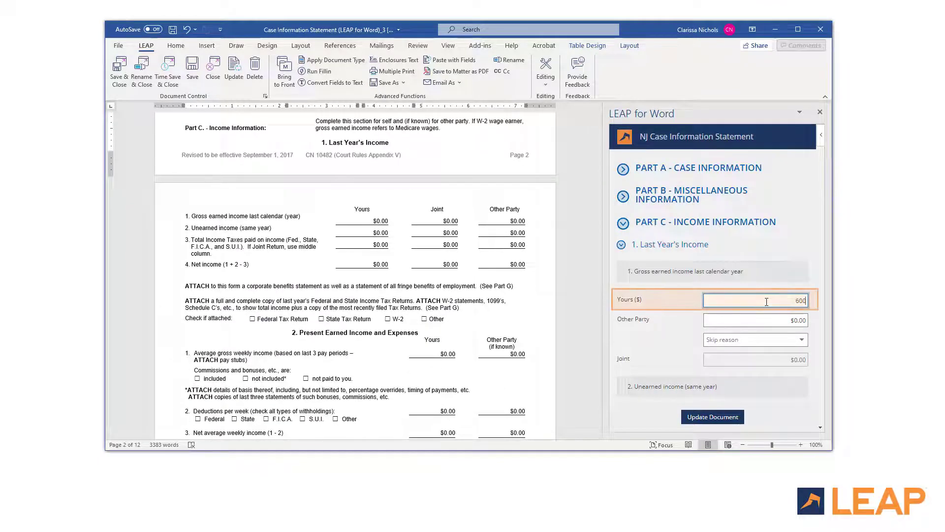
text(00)
key(Tab)
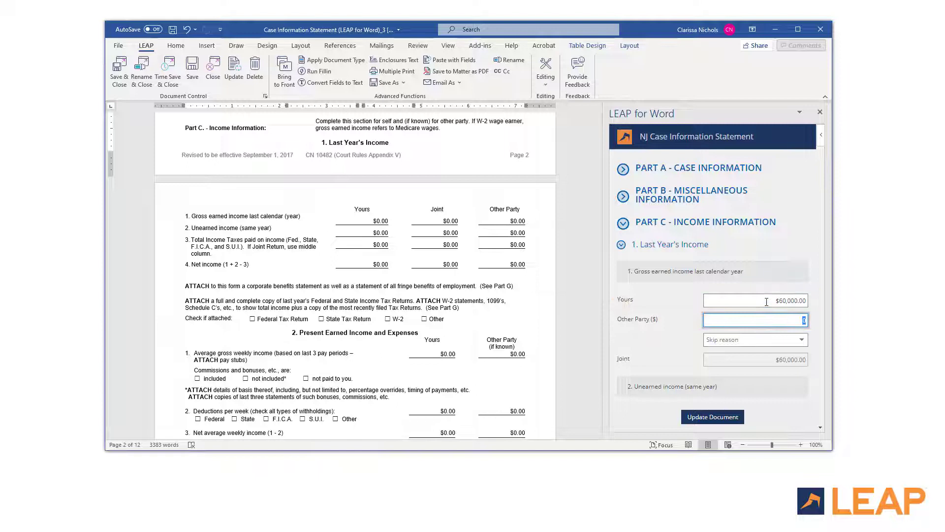
text(85000)
key(Tab)
Step: Enter $1,300 unearned income for you and mark the other party's as Unknown
scroll(766, 303, down, 4)
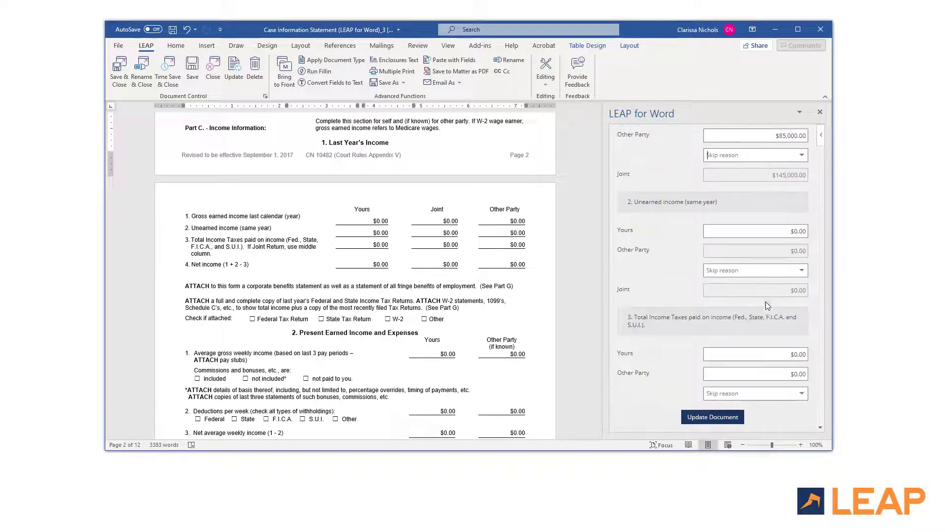
click(786, 231)
text(1,300)
key(Tab)
text(Hidd)
key(Tab)
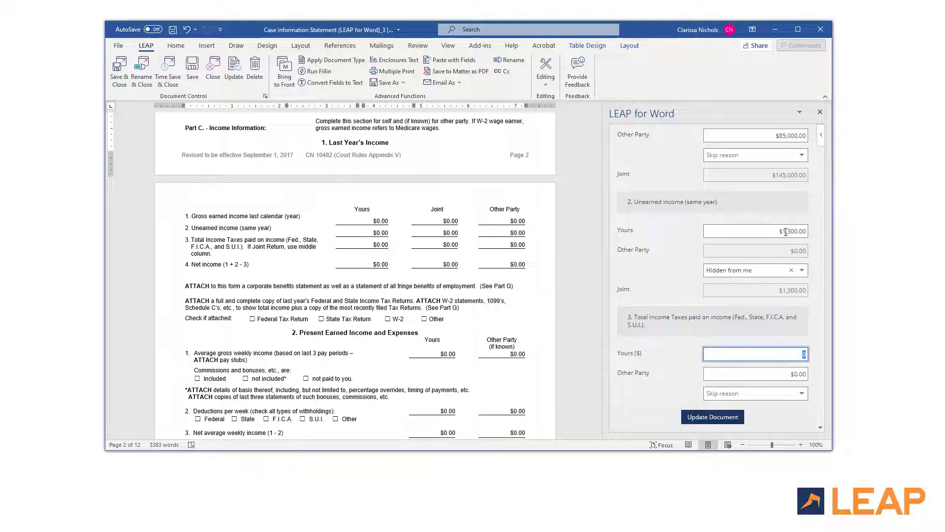
click(791, 270)
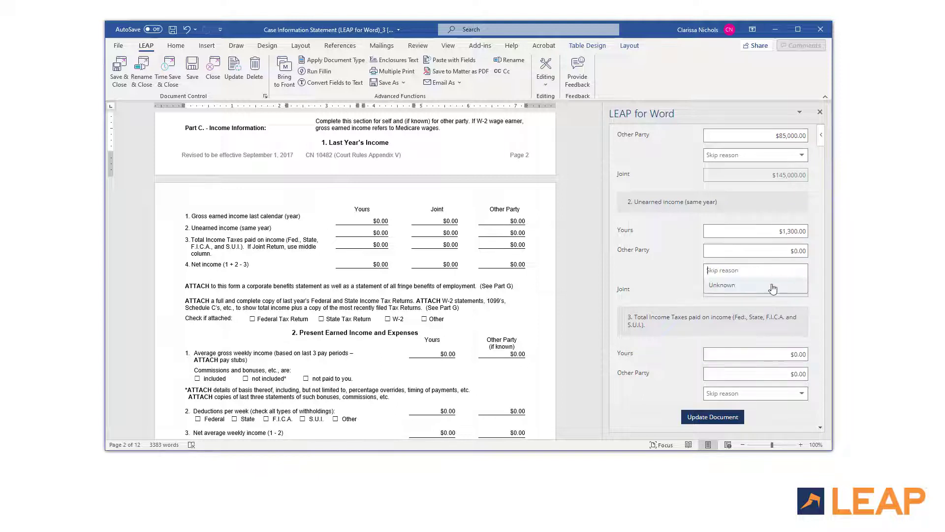
click(772, 285)
Step: Enter last year's income taxes paid: $1,100 for you and $2,900 for the other party
scroll(771, 283, down, 1)
scroll(771, 283, down, 1)
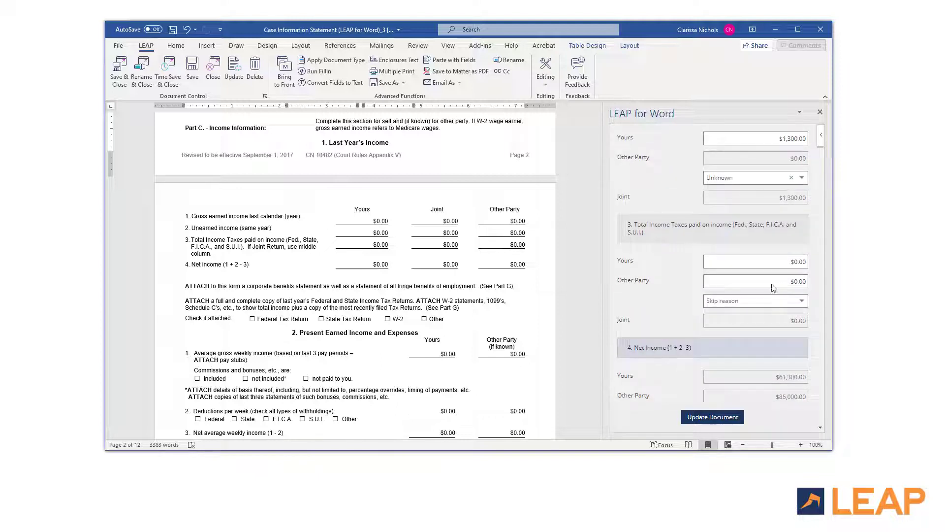
click(785, 261)
key(Tab)
text(2)
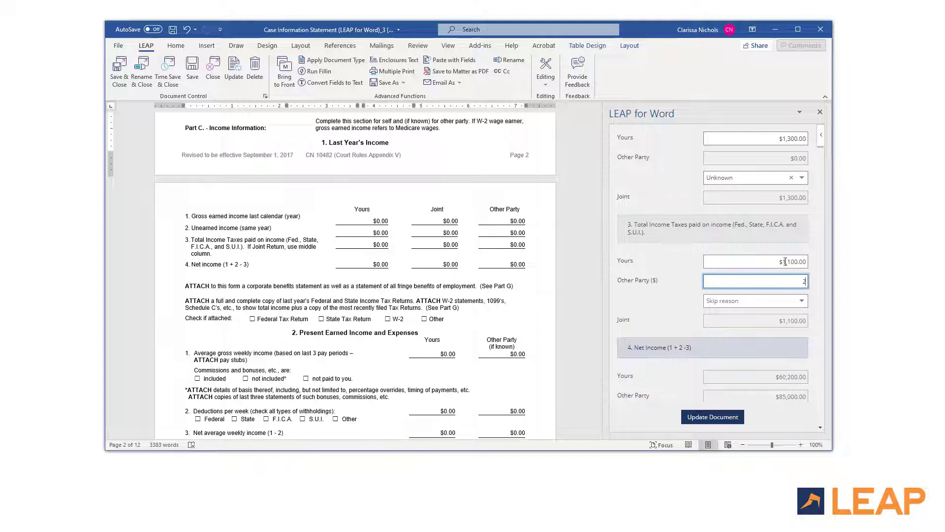
text(,900)
key(Tab)
Step: Mark the Federal, State and W-2 returns as attached and update the document
scroll(785, 261, down, 6)
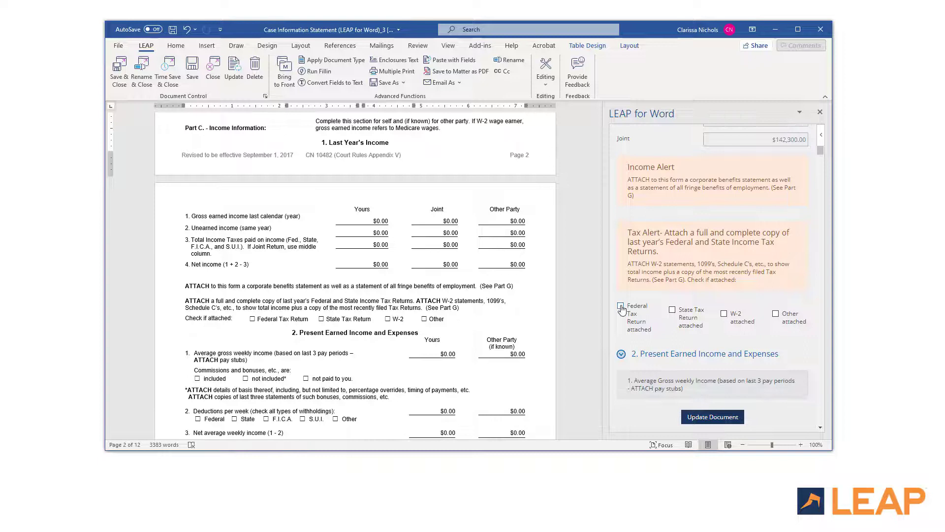
click(620, 308)
click(672, 312)
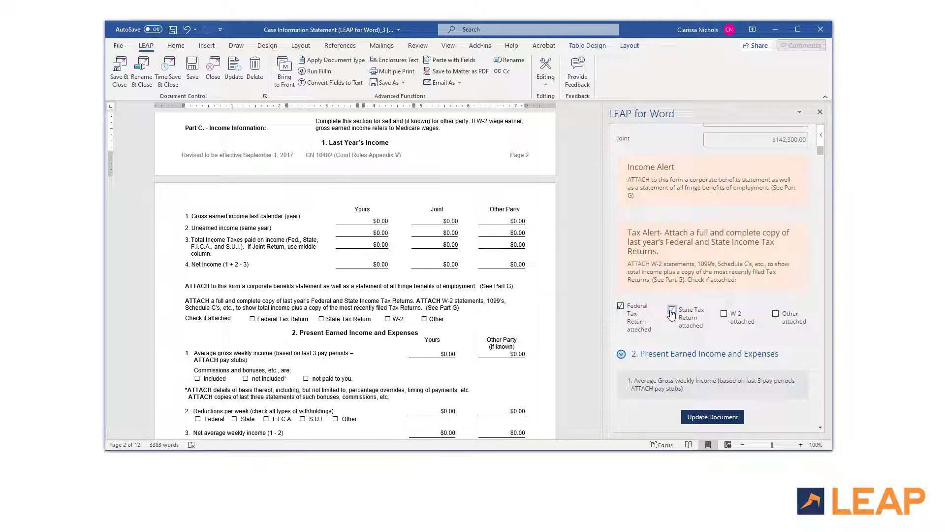
click(724, 315)
click(714, 416)
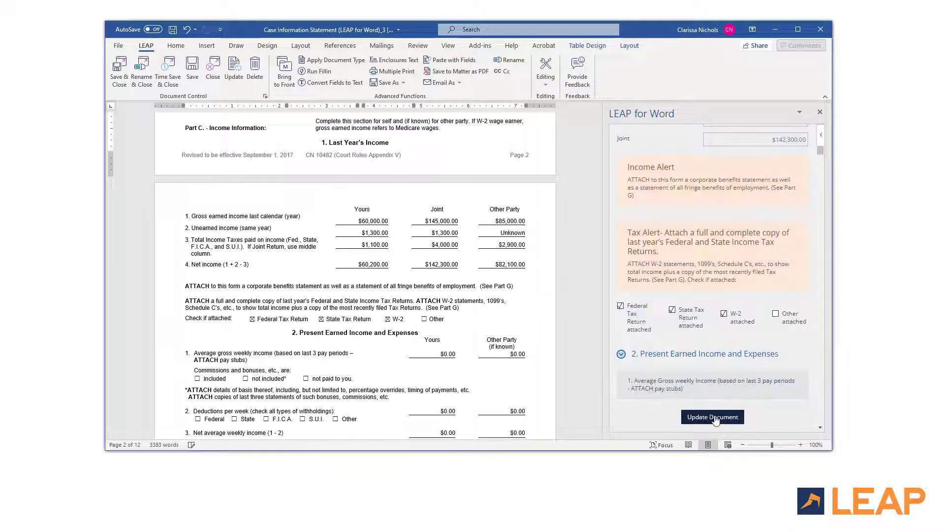
scroll(664, 305, up, 8)
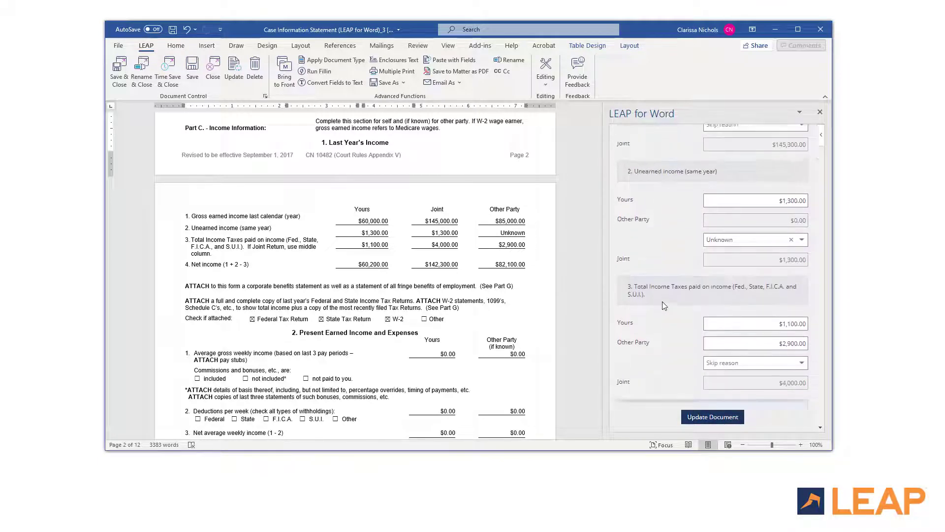
Step: Convert your annual income to a weekly $1,153.84 with the calculator in Present Earned Income
scroll(663, 305, up, 3)
click(621, 154)
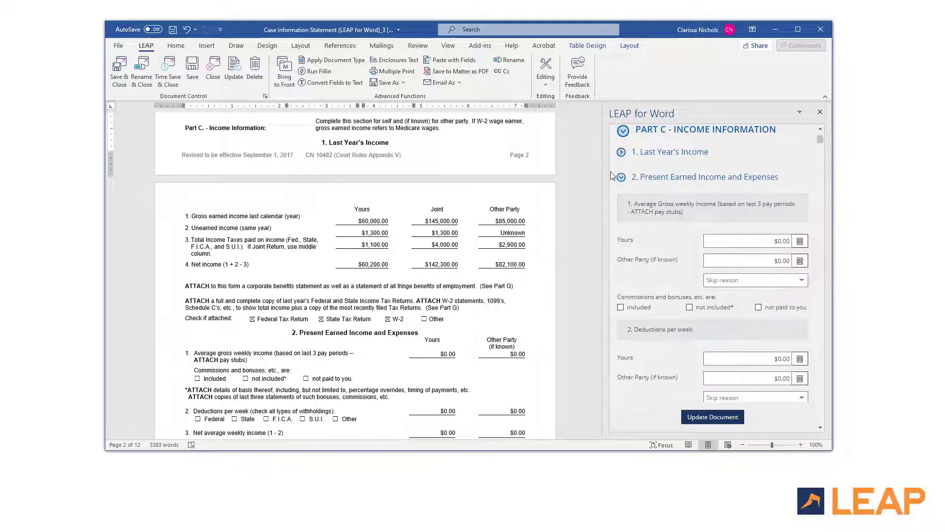
click(599, 436)
scroll(598, 435, down, 2)
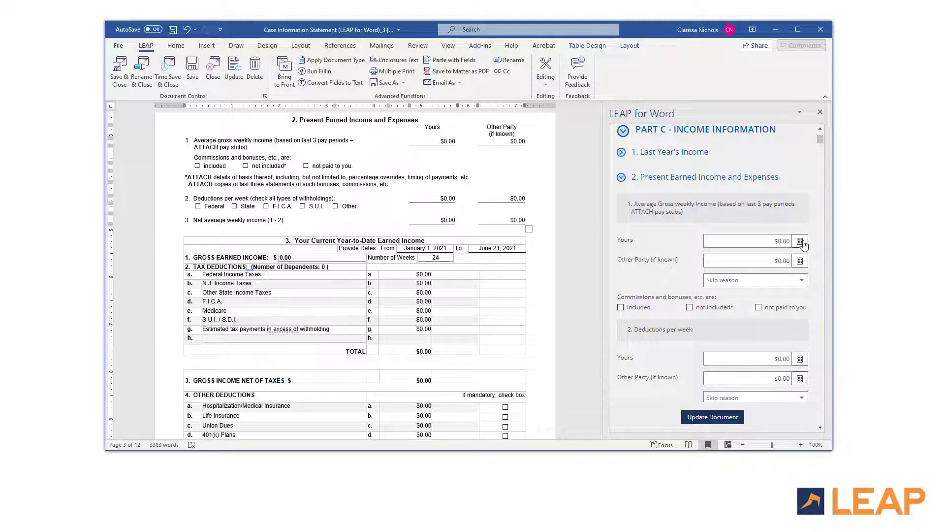
click(800, 241)
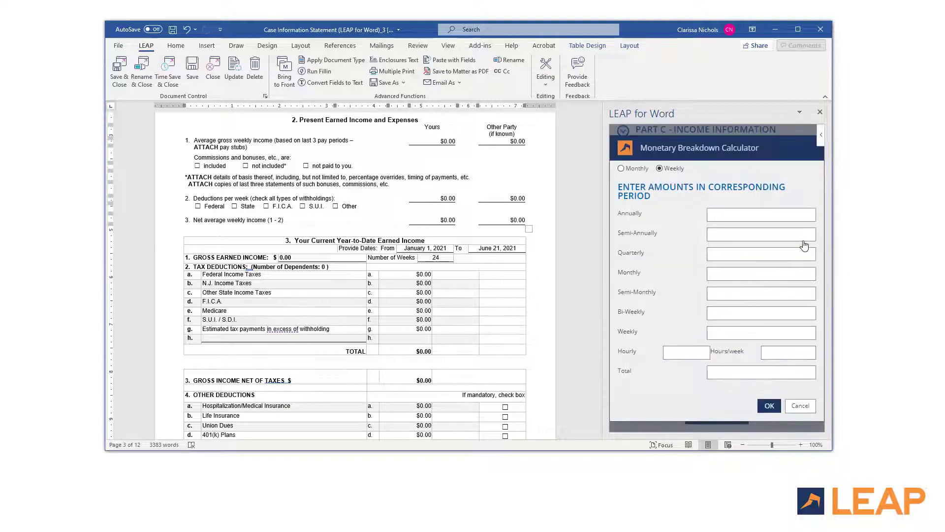
click(786, 214)
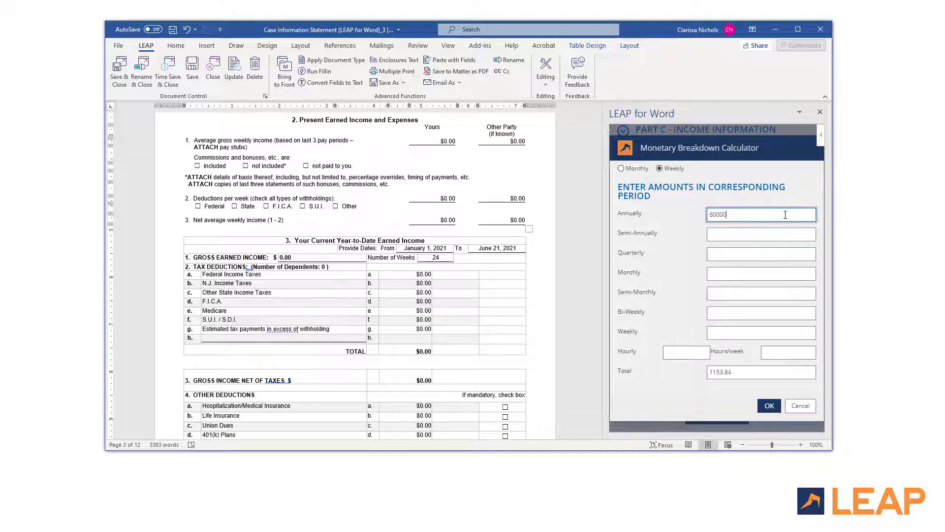
key(Tab)
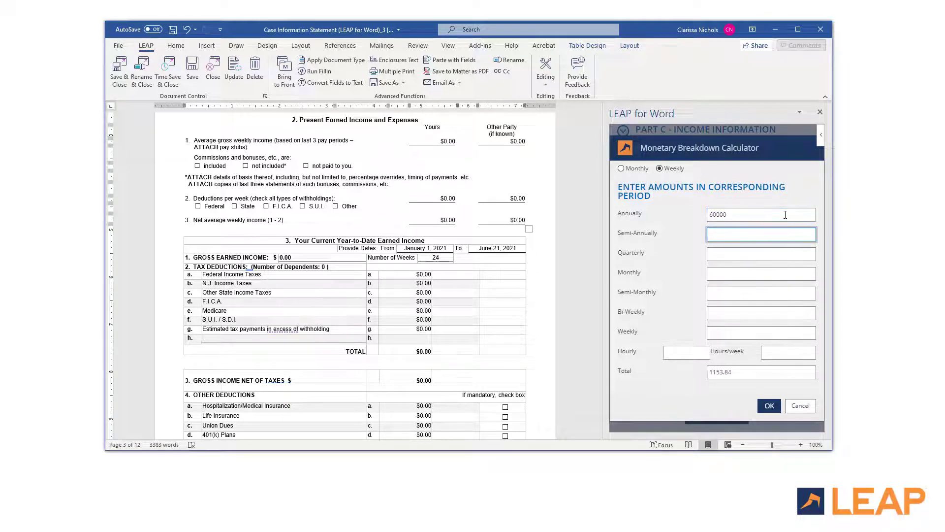
click(778, 402)
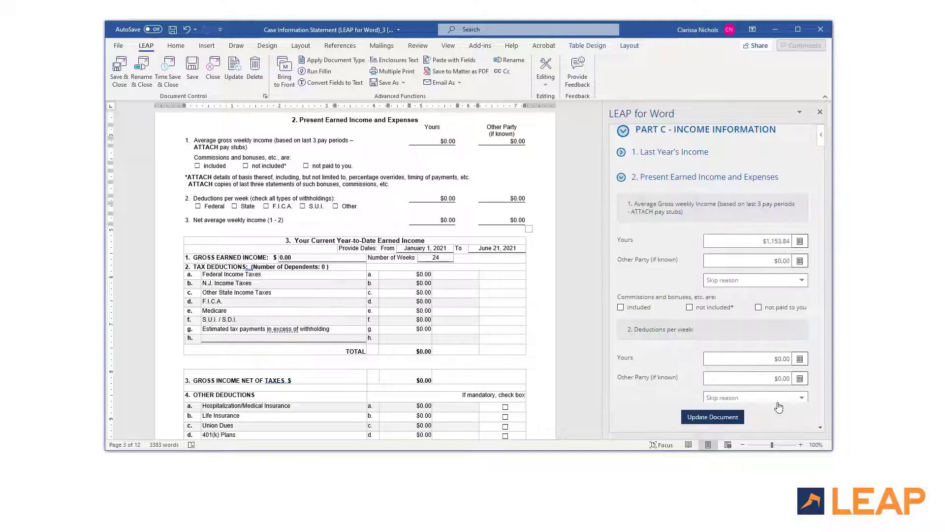
Step: Convert the other party's $85,000 annual income to weekly $1,634.61; mark commissions as not paid
click(802, 264)
click(783, 215)
text(85000)
key(Tab)
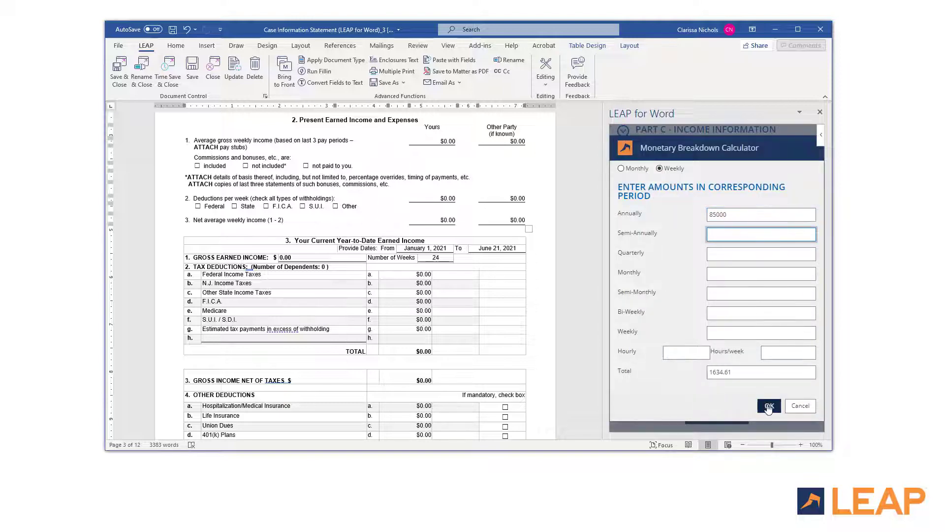
click(769, 406)
click(759, 307)
Step: Enter $225 weekly deductions for you and mark the other party's as Unknown
scroll(725, 309, down, 3)
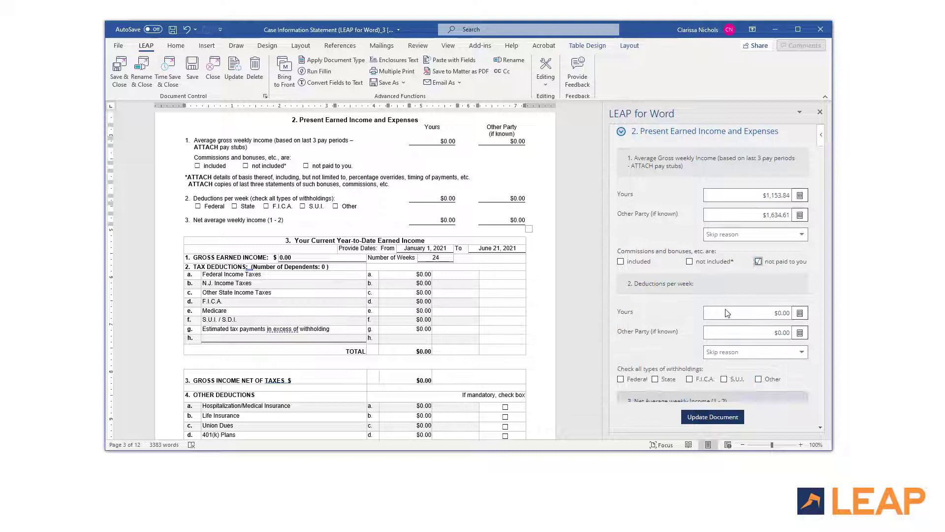
click(764, 221)
text(225)
click(753, 259)
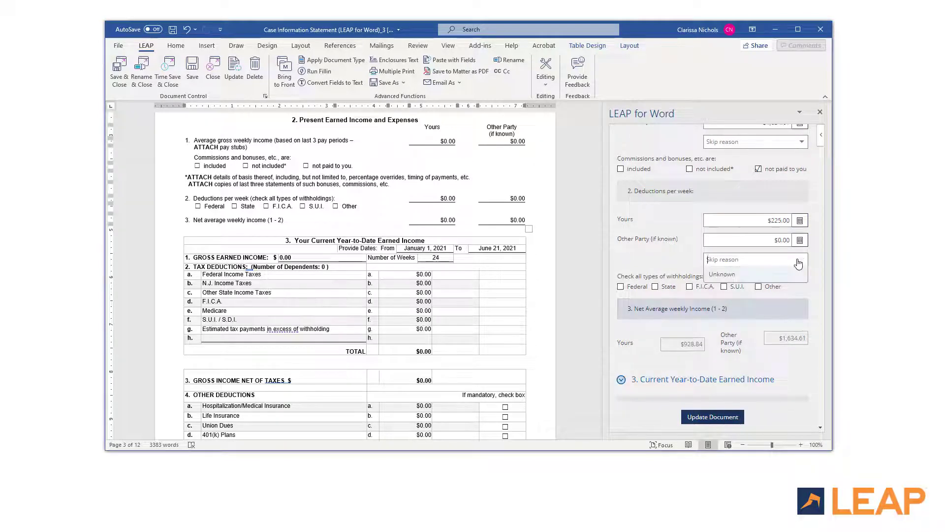
click(739, 273)
Step: Tick Federal, State, F.I.C.A. and S.U.I. withholdings and update the document
click(621, 287)
click(655, 286)
click(689, 287)
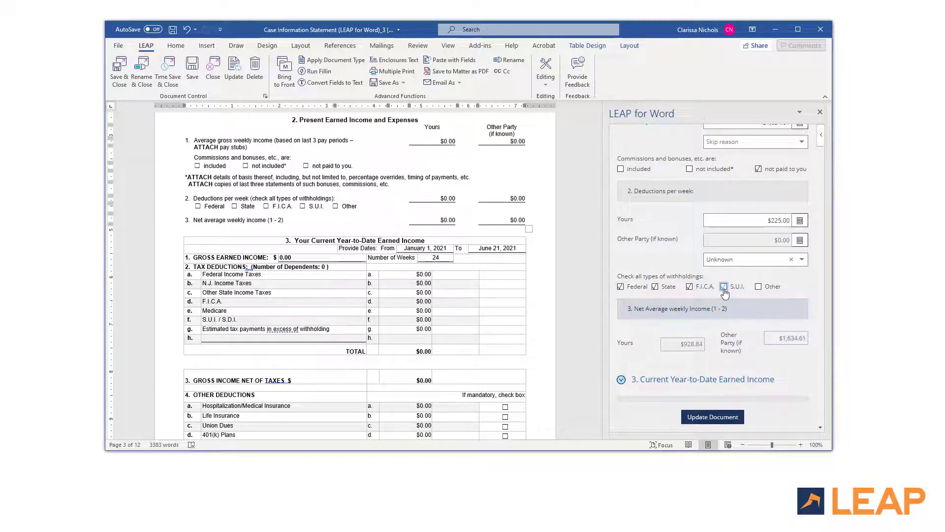
click(724, 286)
click(713, 416)
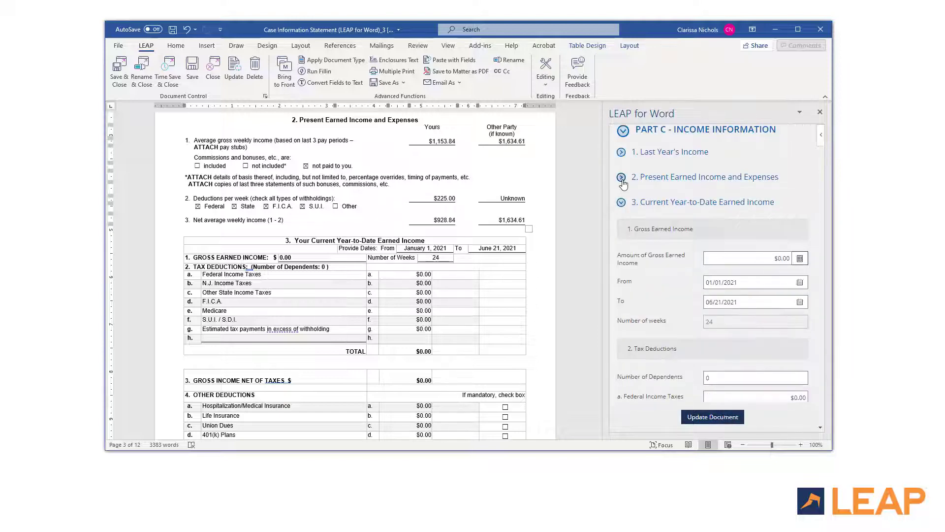
Step: Enter year-to-date gross earned income $39,231 for the period ending 08/27/2021
scroll(599, 433, down, 5)
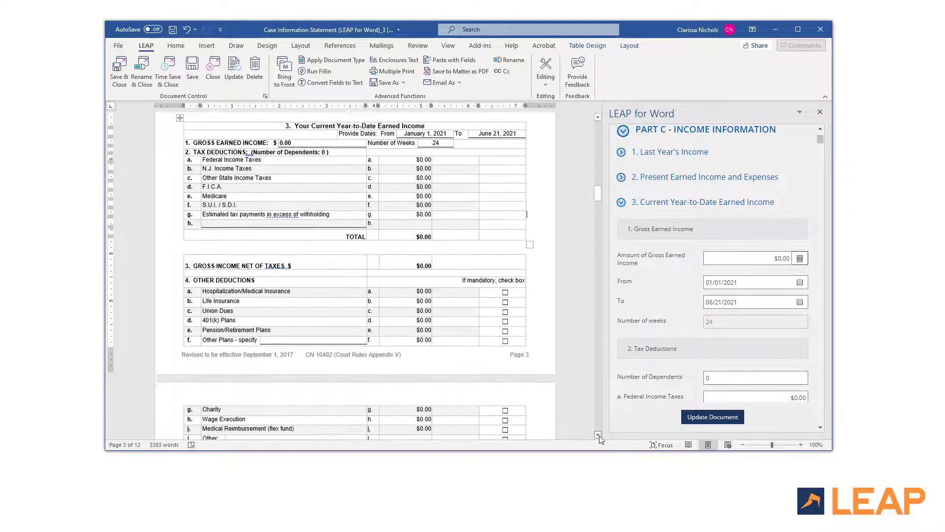
click(763, 260)
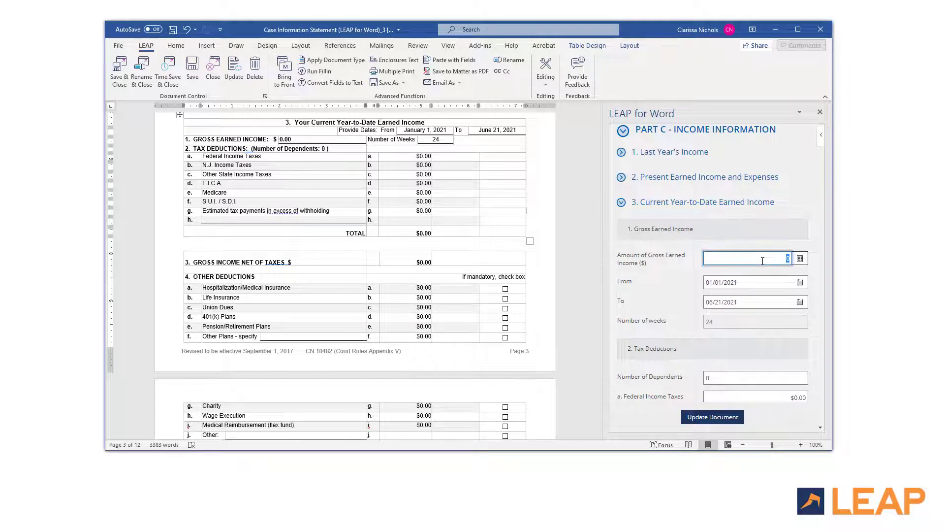
text(39231)
click(800, 302)
click(733, 286)
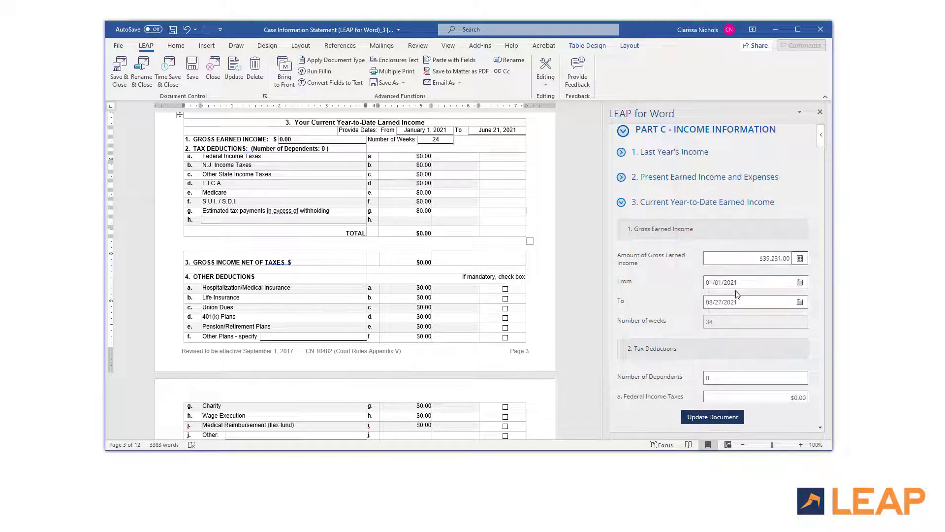
scroll(737, 294, down, 3)
Step: Set dependents and enter year-to-date tax deductions of 6,000, 3,250, 3,720, 870 and 229
click(715, 240)
click(773, 257)
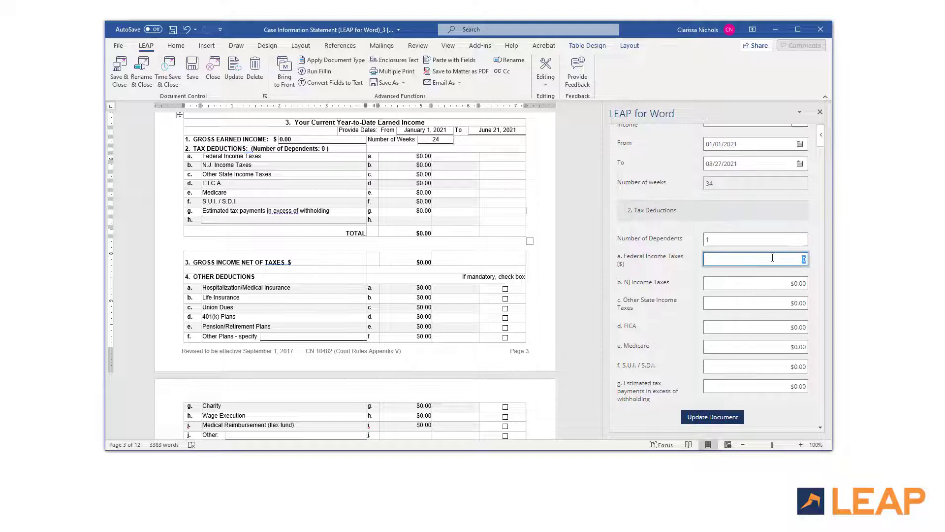
text(6000)
key(Tab)
text(3,250)
key(Tab)
key(Tab)
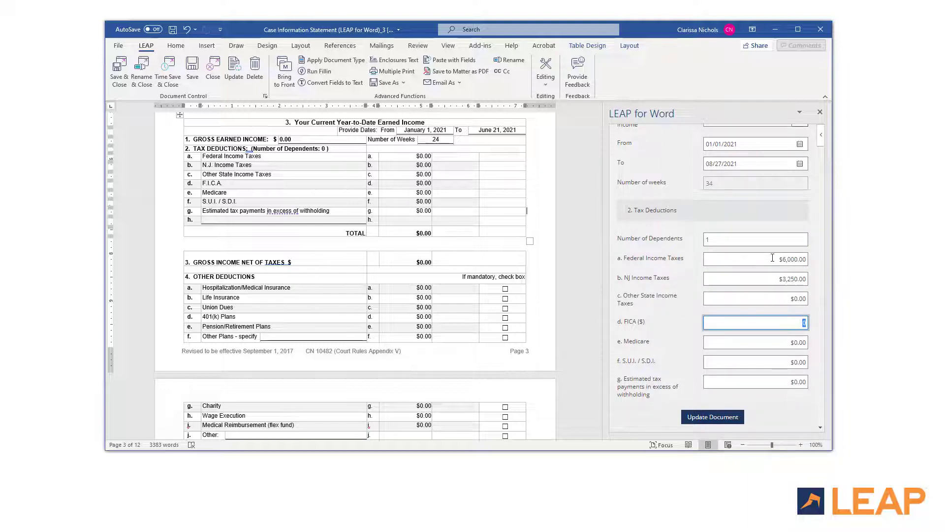
text(3720)
key(Tab)
text(870)
key(Tab)
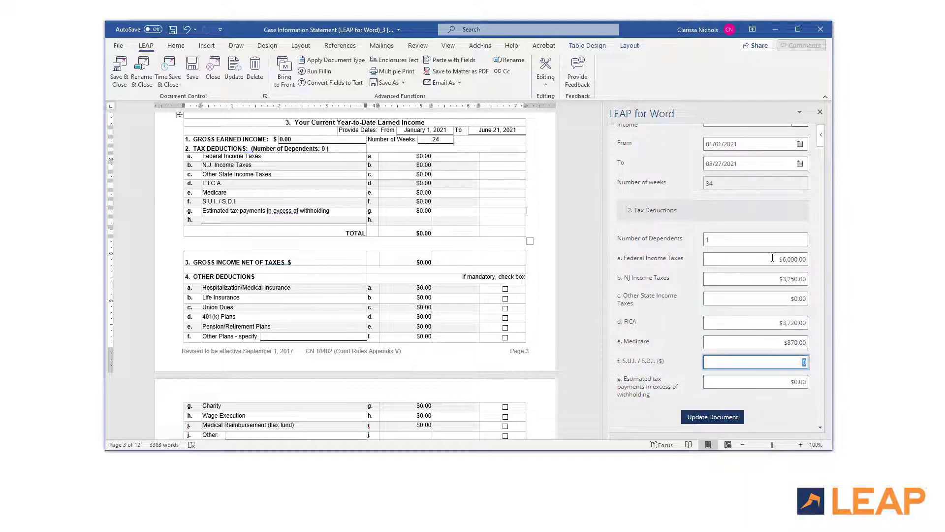
text(229)
key(Tab)
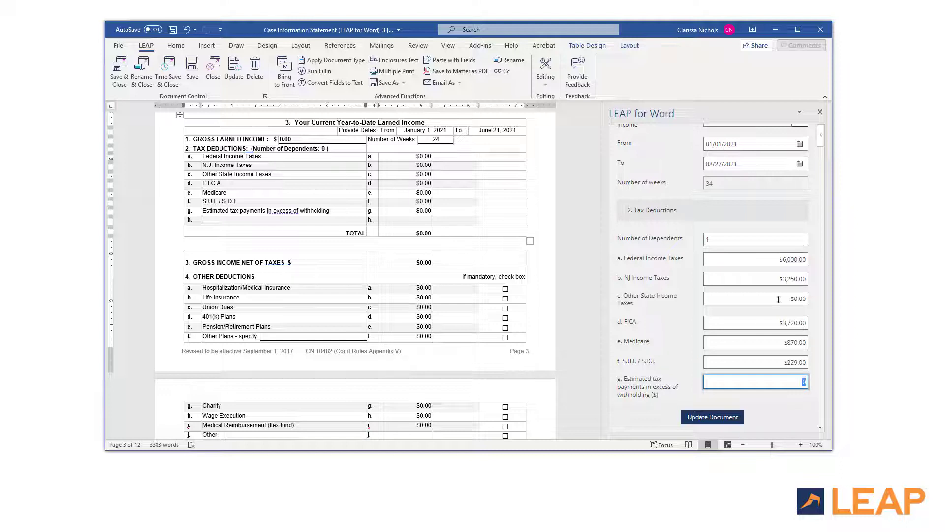
Step: Enter other deductions of 401(k) $2,400 and Charity $520
scroll(812, 355, down, 8)
click(714, 273)
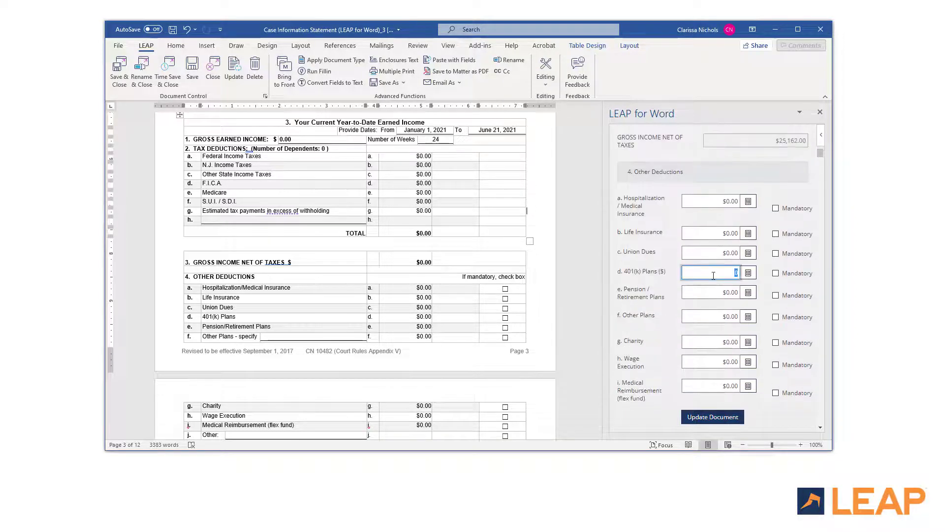
text(2400)
click(718, 341)
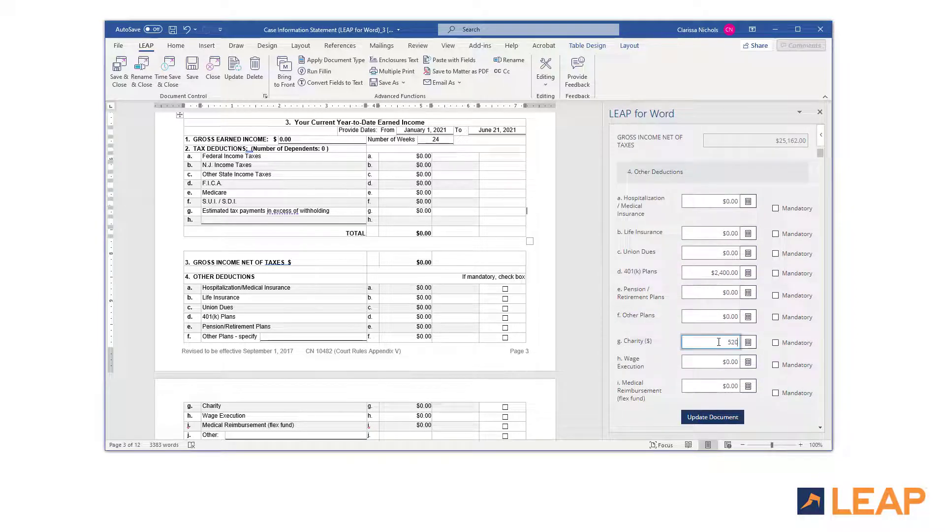
key(Tab)
scroll(718, 342, down, 2)
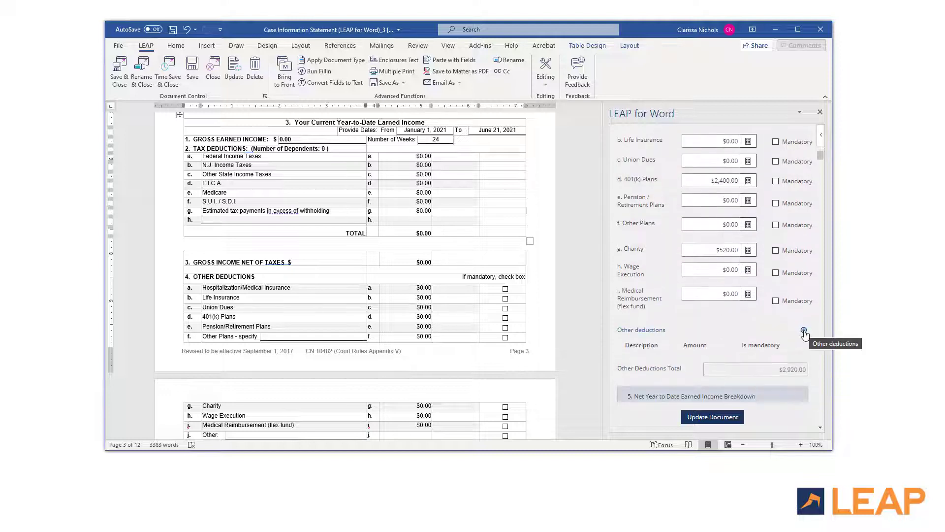
Step: Add Employee stock options $3,000 and Voluntary disability $1,560 as additional other deductions
click(804, 331)
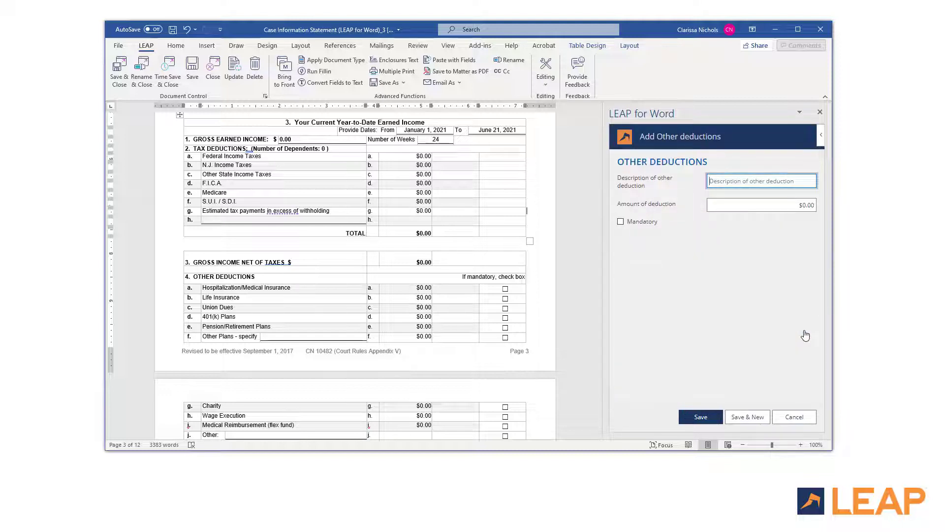
text(Employee stock options)
key(Tab)
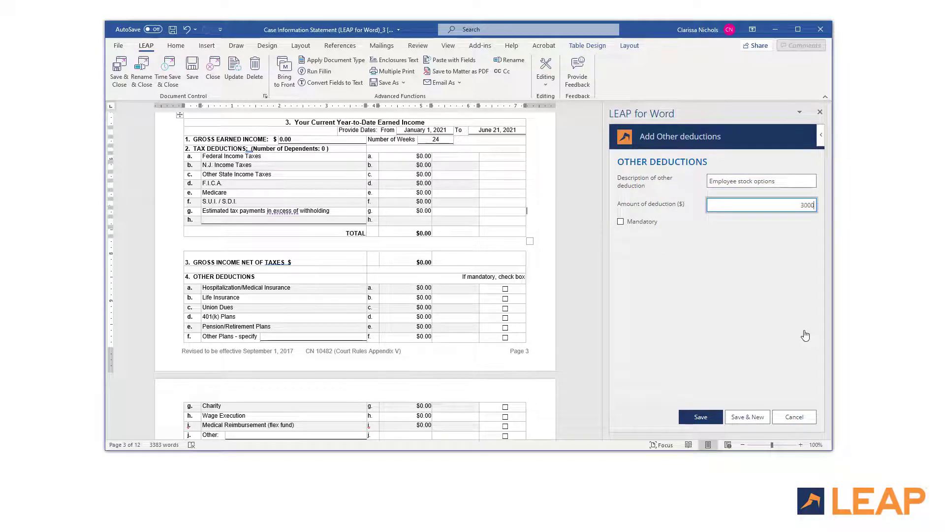
click(759, 427)
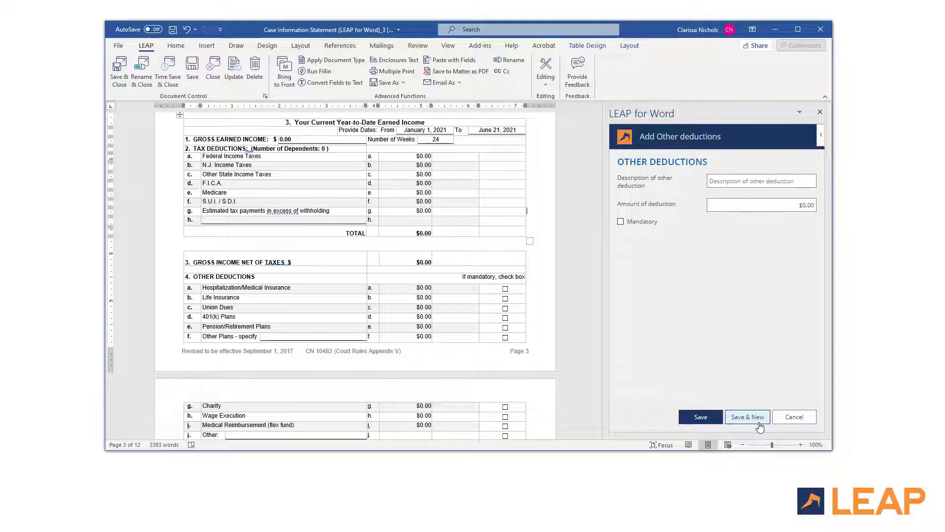
click(731, 181)
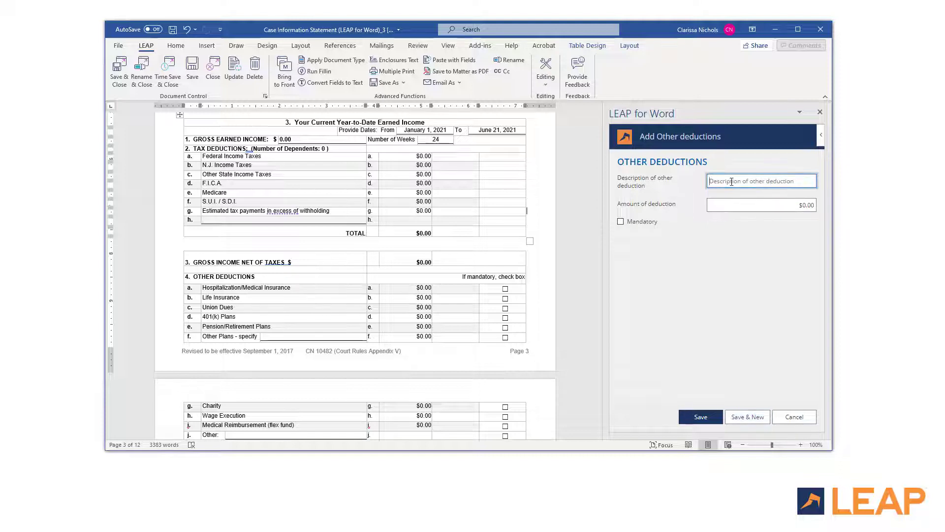
text(Voluntary disability)
key(Tab)
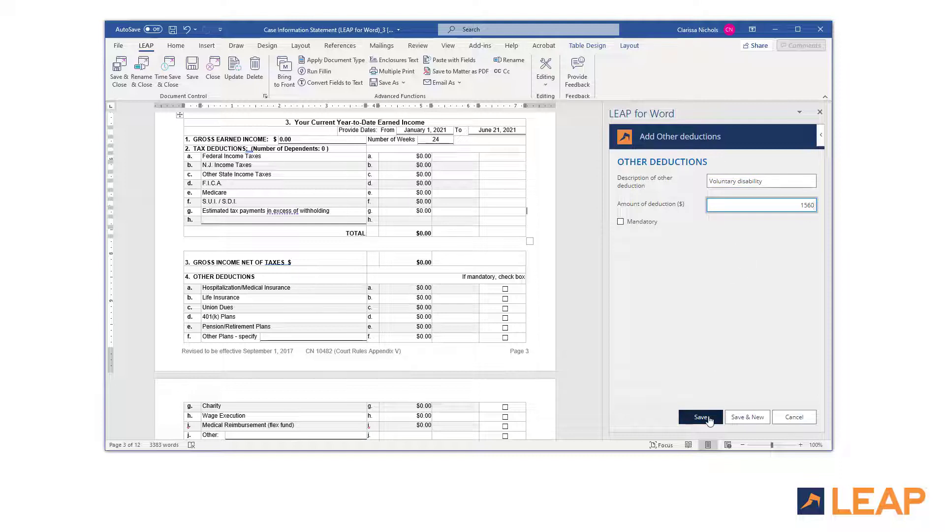
click(710, 418)
Step: Update the document and check the new deduction rows in the form
click(711, 418)
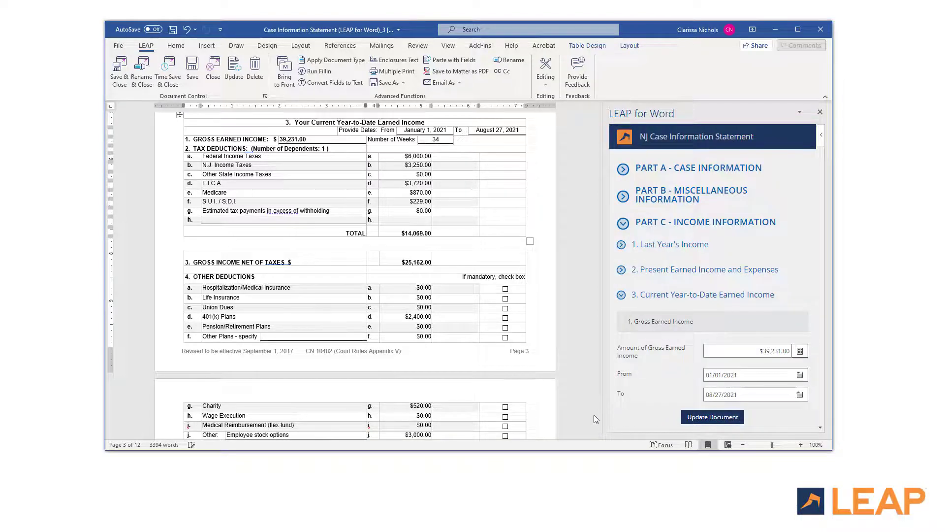
scroll(594, 414, down, 10)
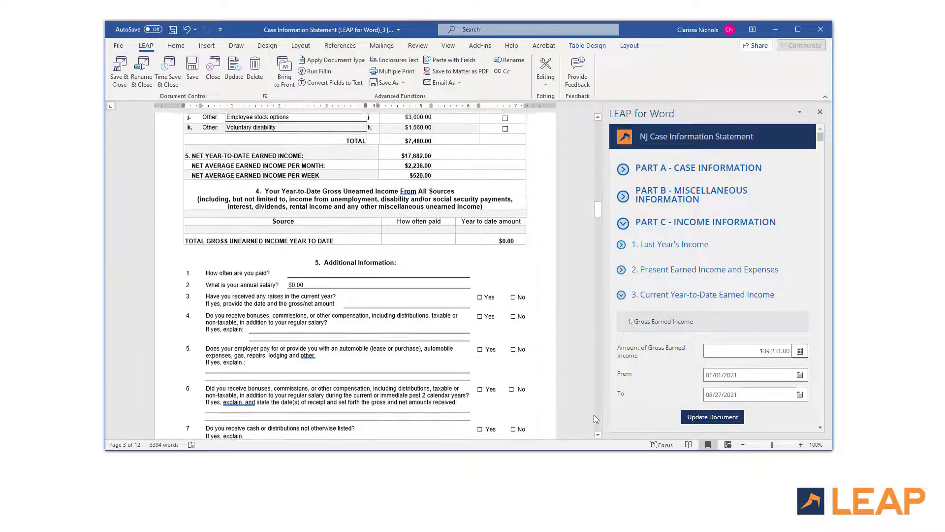
click(598, 118)
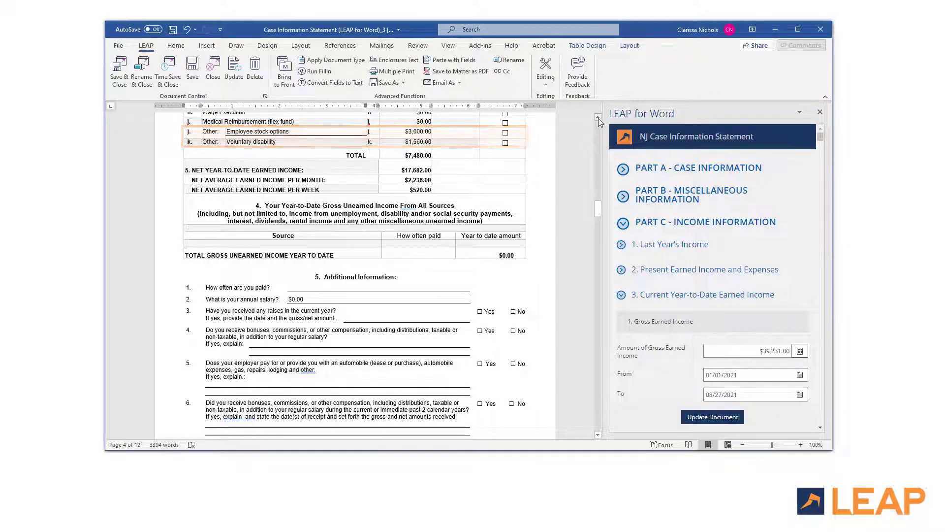
click(622, 294)
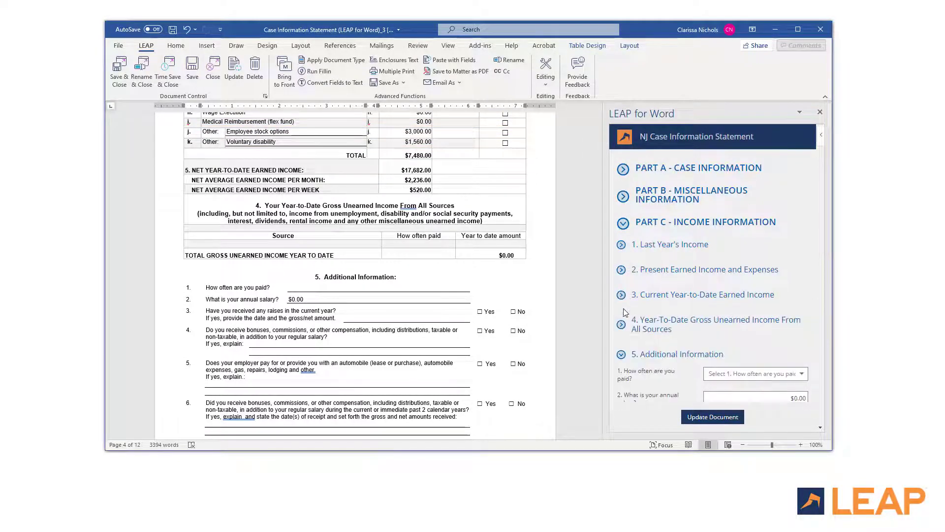
Step: Set pay frequency to Bi-monthly and the annual salary to $60,000
scroll(598, 434, down, 5)
scroll(757, 344, down, 4)
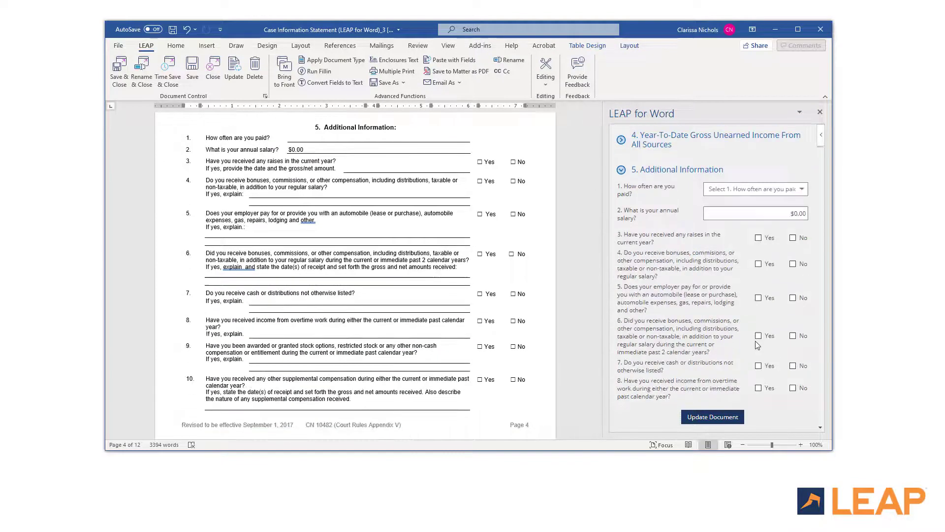
click(756, 189)
click(790, 235)
click(782, 214)
text(60000)
key(Tab)
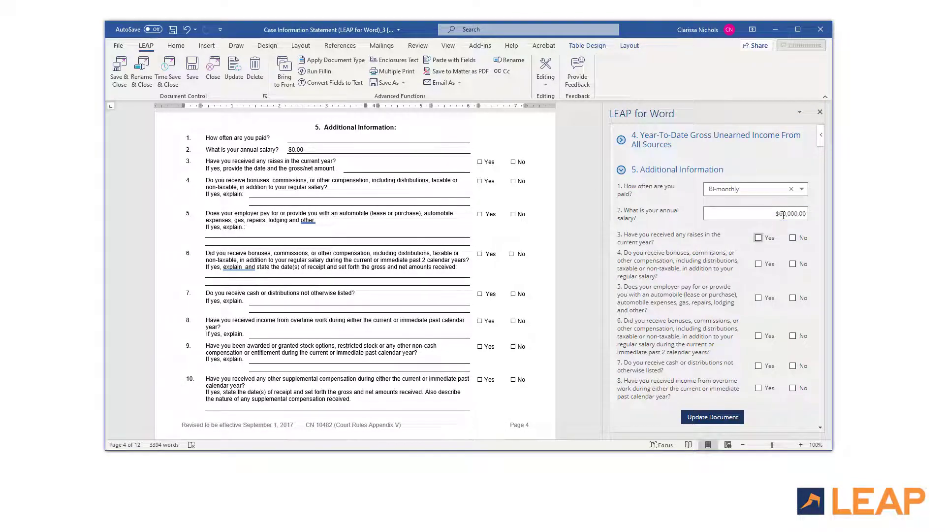
Step: Answer No to questions 3 through 8
key(Tab)
key(space)
key(Tab)
key(Tab)
key(space)
key(Tab)
key(Tab)
key(space)
key(Tab)
key(Tab)
key(space)
key(Tab)
key(Tab)
key(space)
key(Tab)
key(Tab)
key(space)
Step: Answer Yes to the stock options question, explaining 'See deductions above'
scroll(746, 297, down, 2)
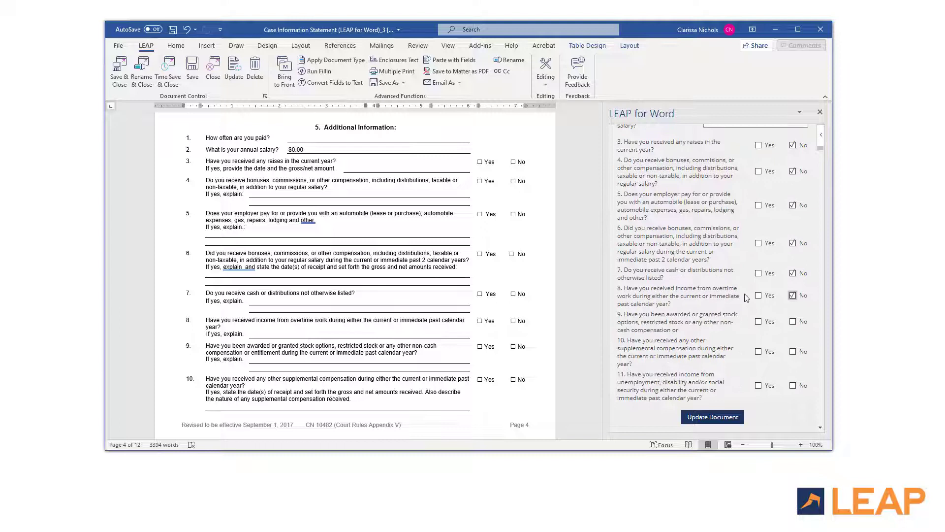
click(759, 321)
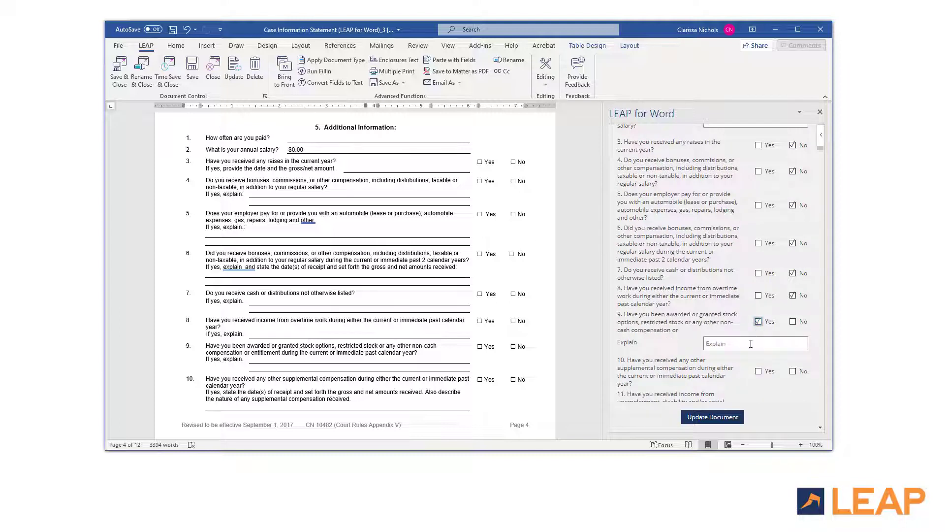
click(750, 344)
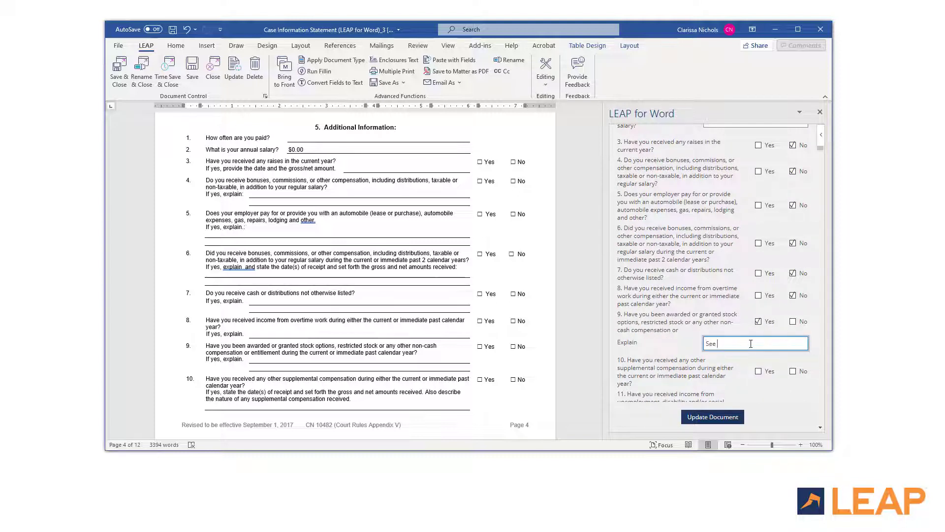
text(See deductions above)
Step: Answer No to question 10 and enter the claimed dependent's name
scroll(735, 330, down, 4)
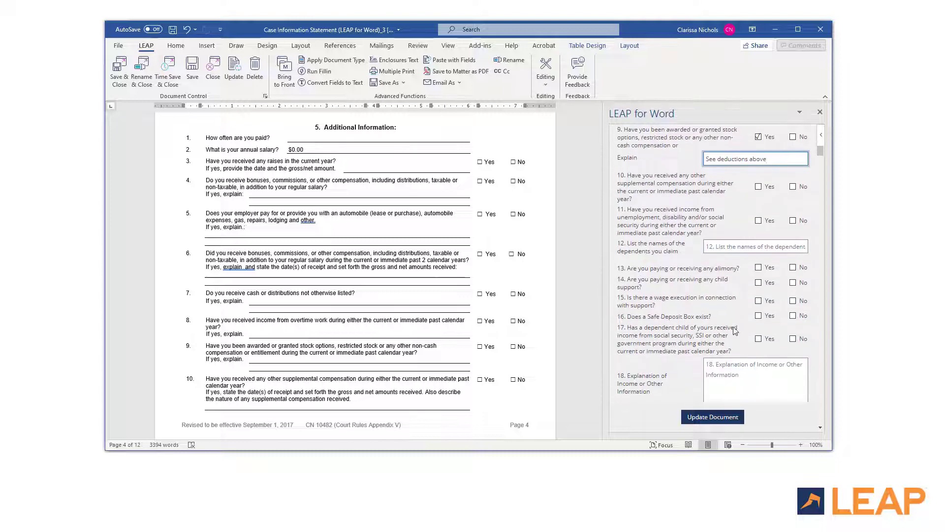
click(792, 186)
click(767, 248)
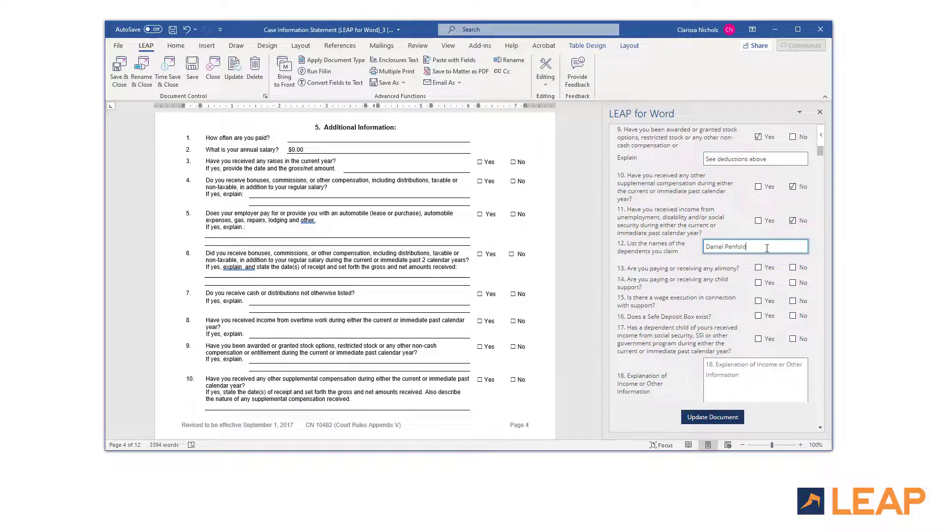
Step: Answer No to alimony, child support and wage execution; Yes to safe deposit box at 'First Bank of JC, only legal document'
scroll(768, 246, down, 1)
click(792, 222)
click(792, 237)
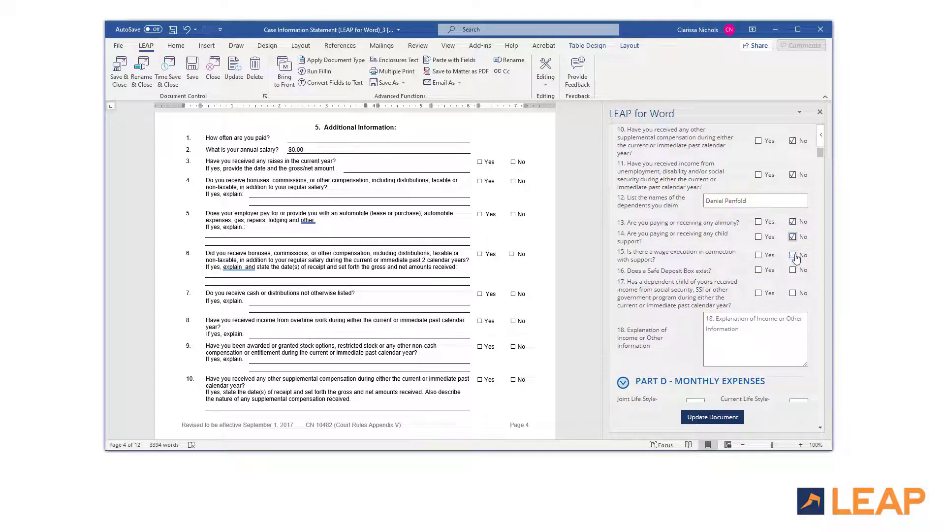
click(793, 255)
click(758, 269)
click(752, 285)
text(First Bank of JC, only )
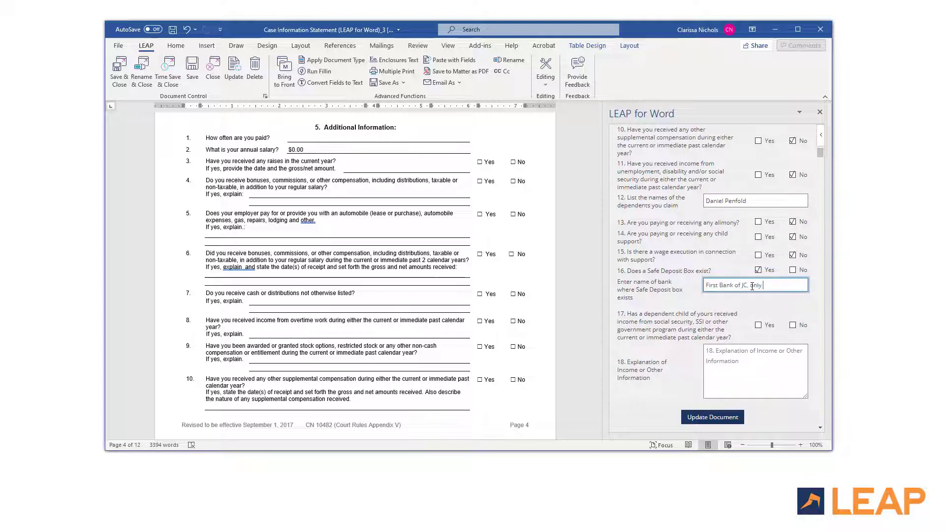
text(legal documents)
Step: Answer No to dependent child benefits, explain income as 'None', and update the document
click(792, 324)
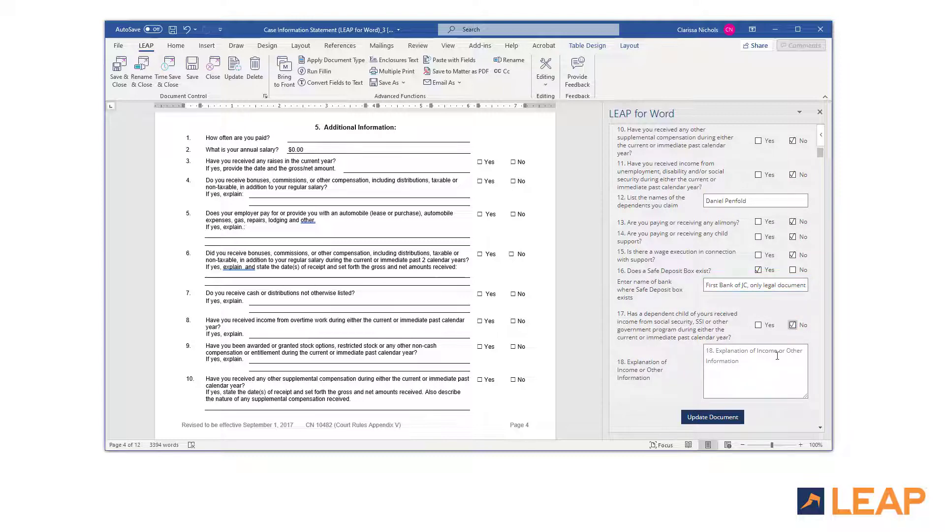
click(777, 356)
text(None)
scroll(777, 355, down, 3)
click(713, 416)
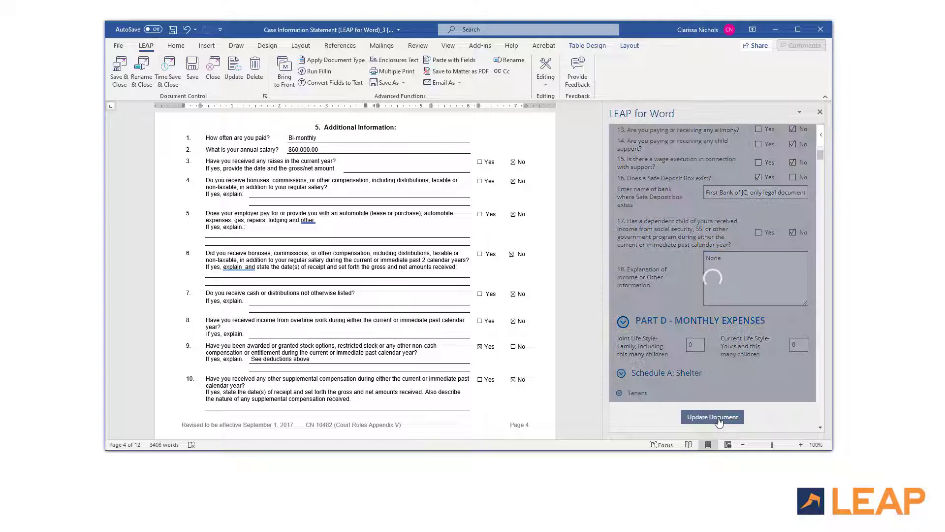
Step: Collapse the Additional Information and Part C sections and set joint-lifestyle children to 1
click(621, 211)
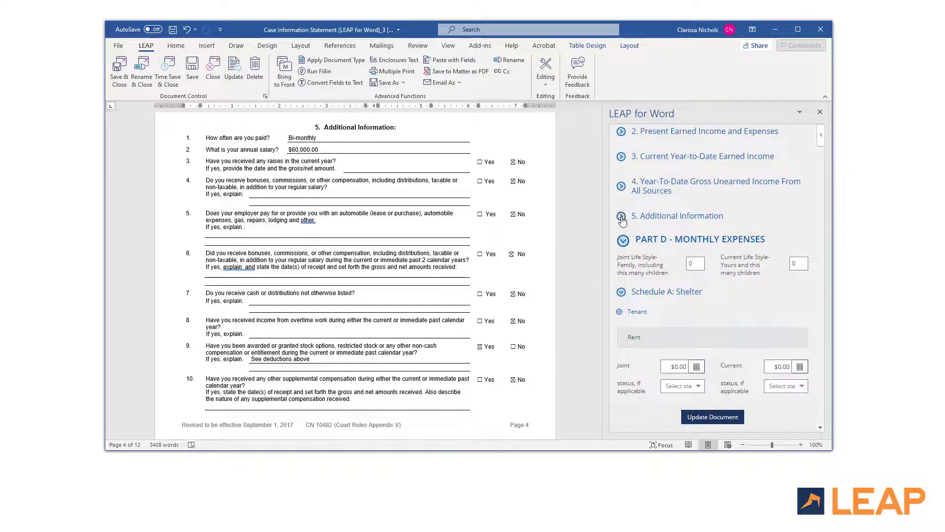
scroll(622, 216, up, 2)
click(623, 179)
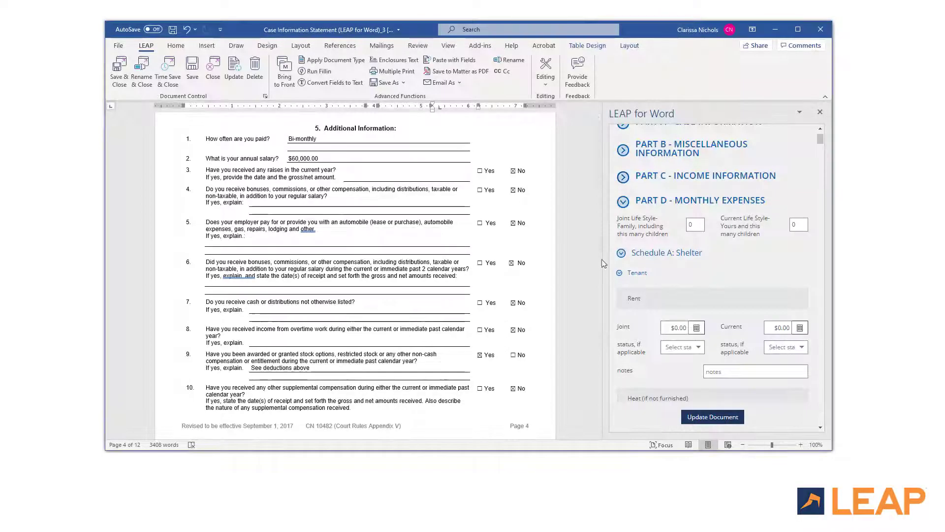
click(598, 435)
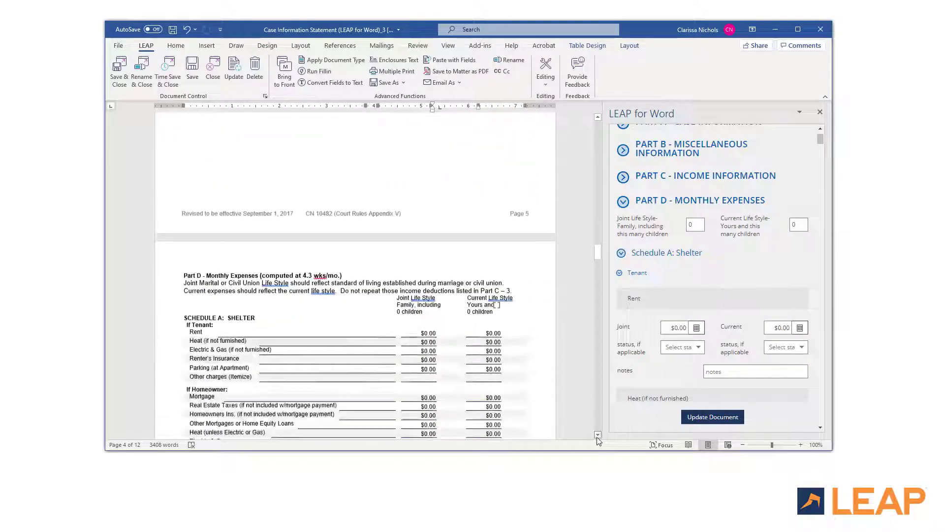
scroll(598, 437, down, 5)
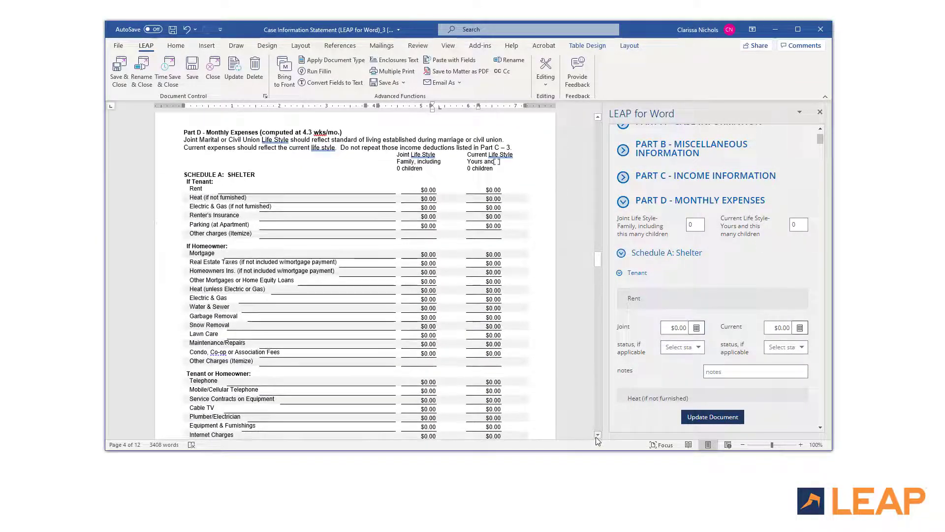
click(695, 225)
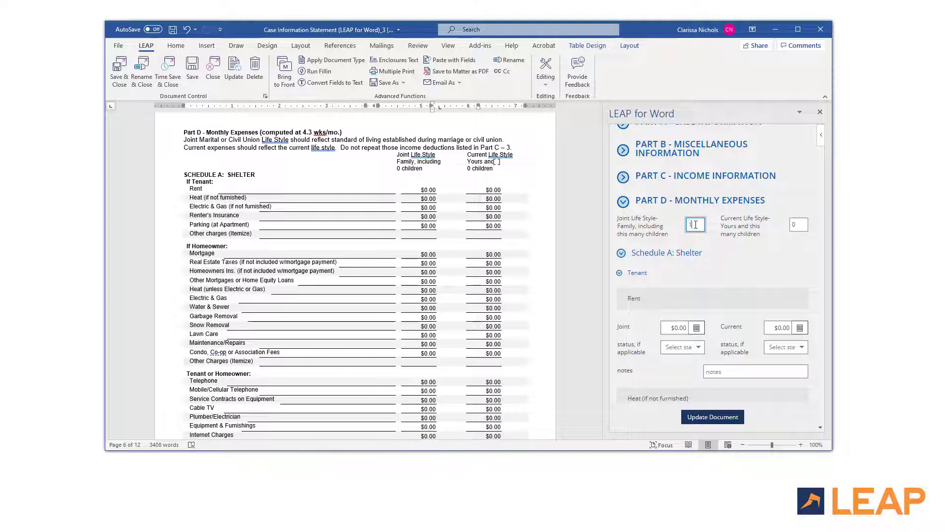
Step: Enter a $1,300 joint mortgage amount with the note 'refinanced 1 year ago'
click(620, 274)
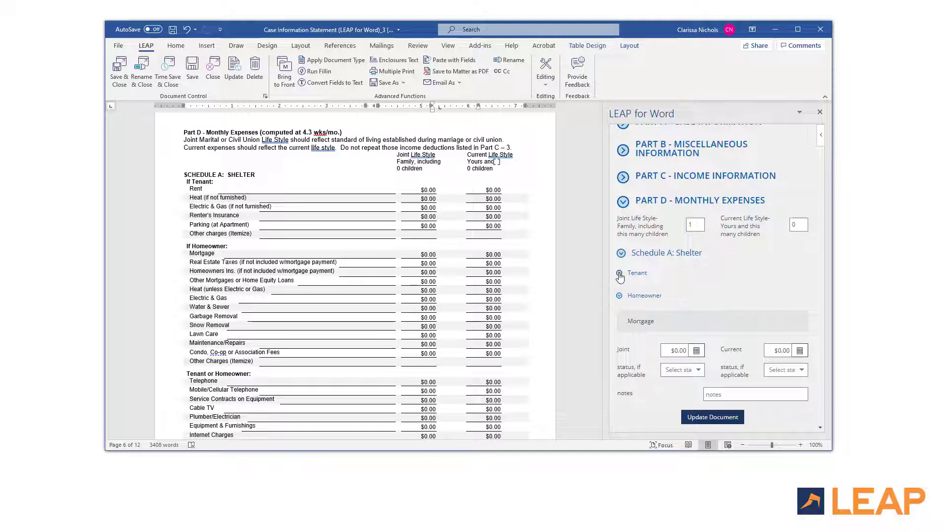
click(668, 353)
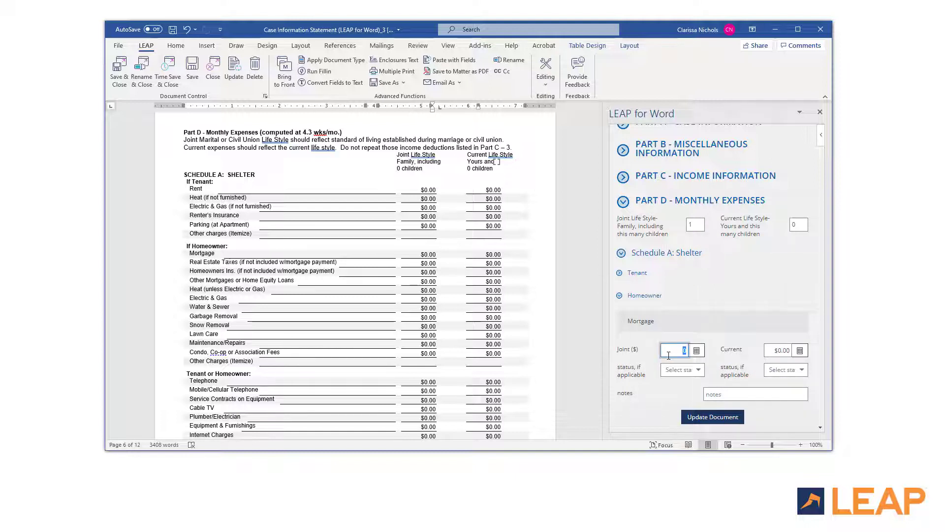
text(1,30)
text(0)
key(Tab)
scroll(689, 305, down, 3)
click(718, 256)
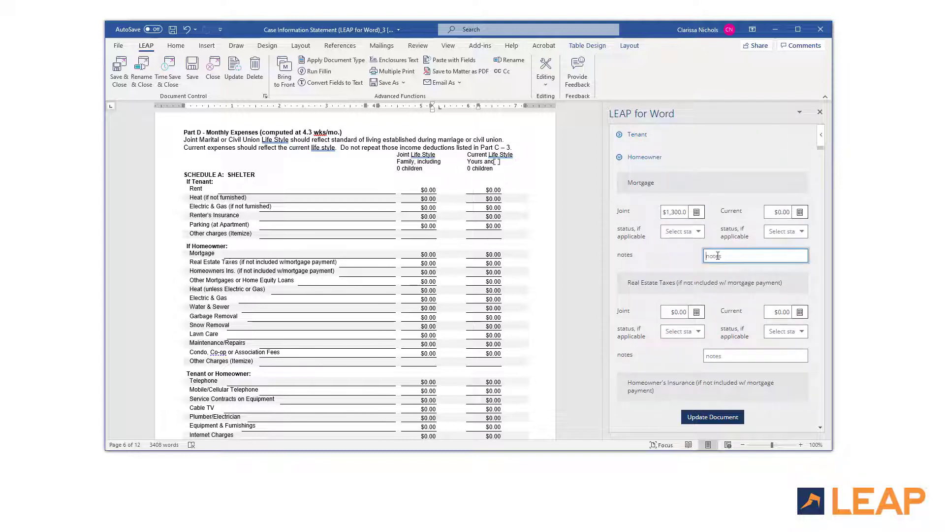
text(refinanced 1 year ago)
Step: Enter $190 for electric and gas with the note 'PSEG electric, NJNG gas'
scroll(718, 255, down, 8)
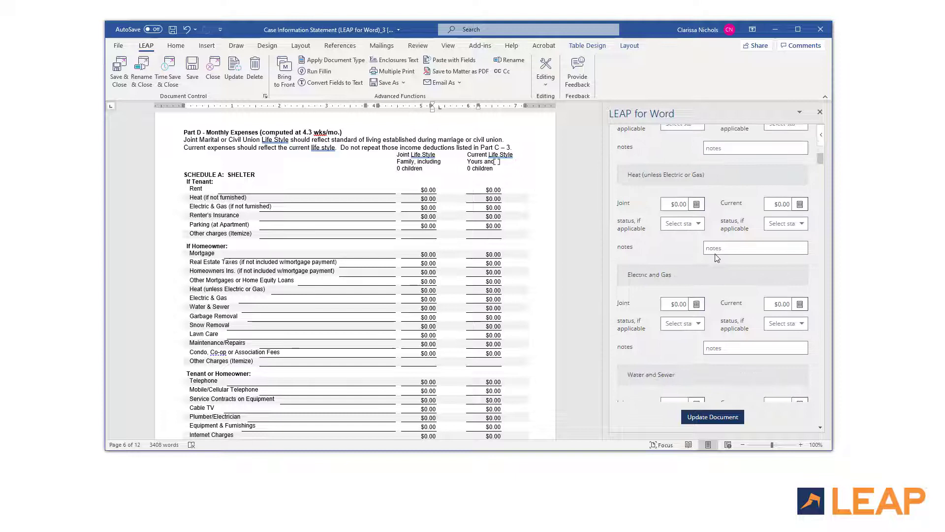
click(676, 304)
text(190)
click(715, 347)
text(PSEG electric, NJNG gas)
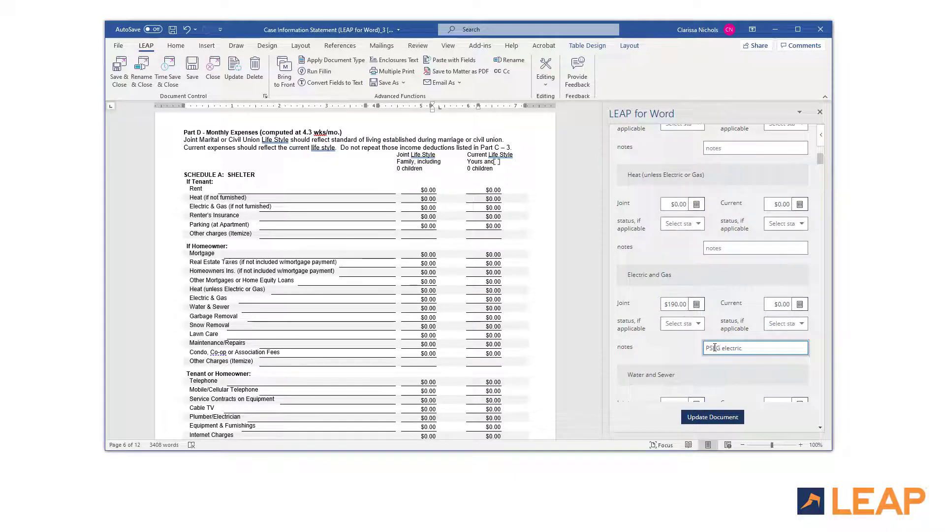
Step: Fill water and sewer, garbage, mobile phone and $99 internet amounts, then update the document
scroll(715, 347, down, 4)
click(682, 221)
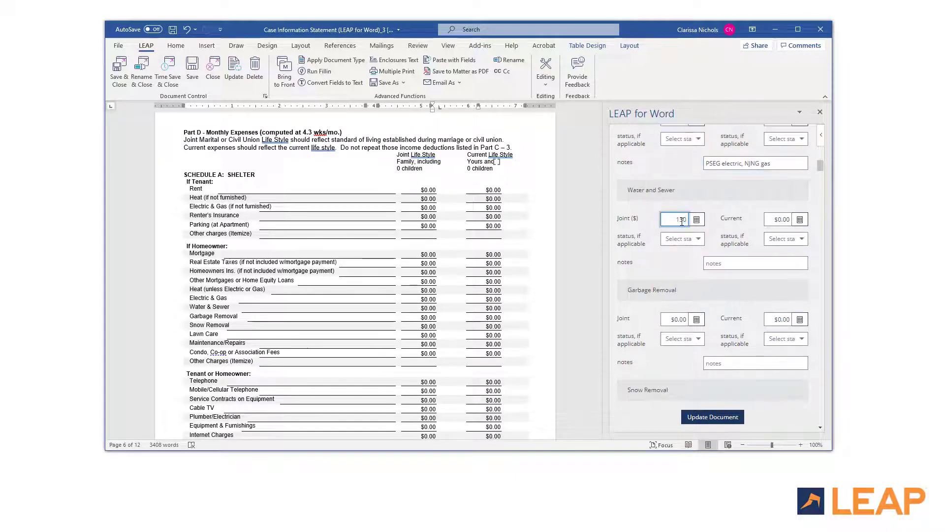
click(678, 319)
scroll(678, 317, down, 10)
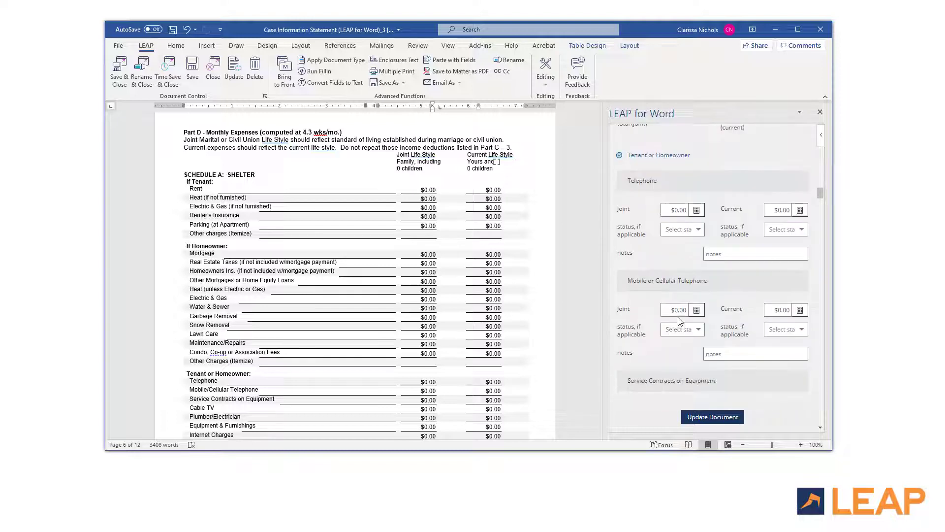
click(679, 311)
scroll(679, 315, down, 9)
click(681, 348)
text(99)
key(Tab)
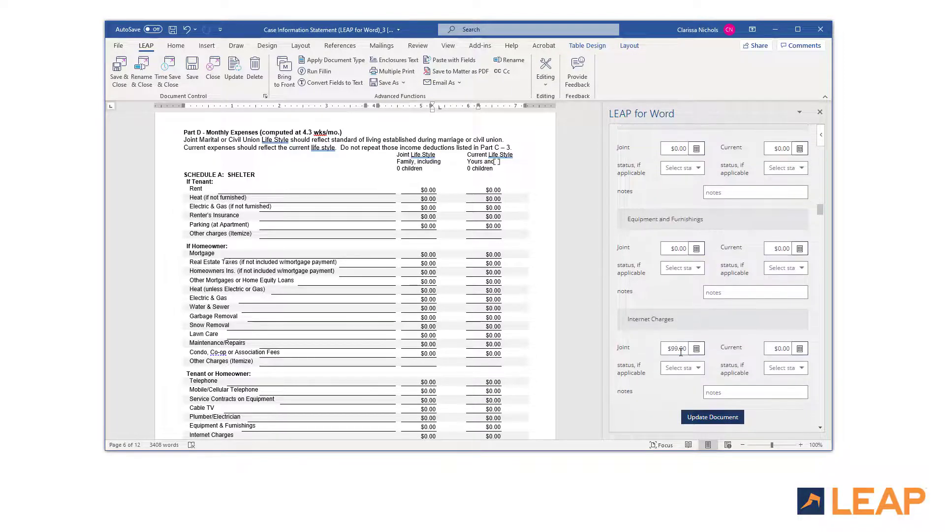
click(711, 418)
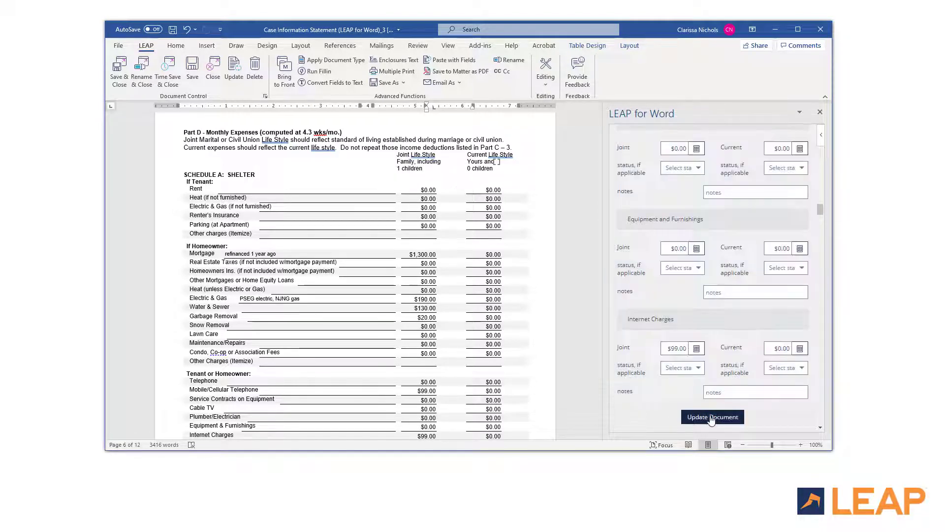
scroll(672, 415, up, 15)
Step: Enter estimated $900 auto insurance for 2 vehicles, noted '2010 Civic, 2018 Accord'
click(622, 299)
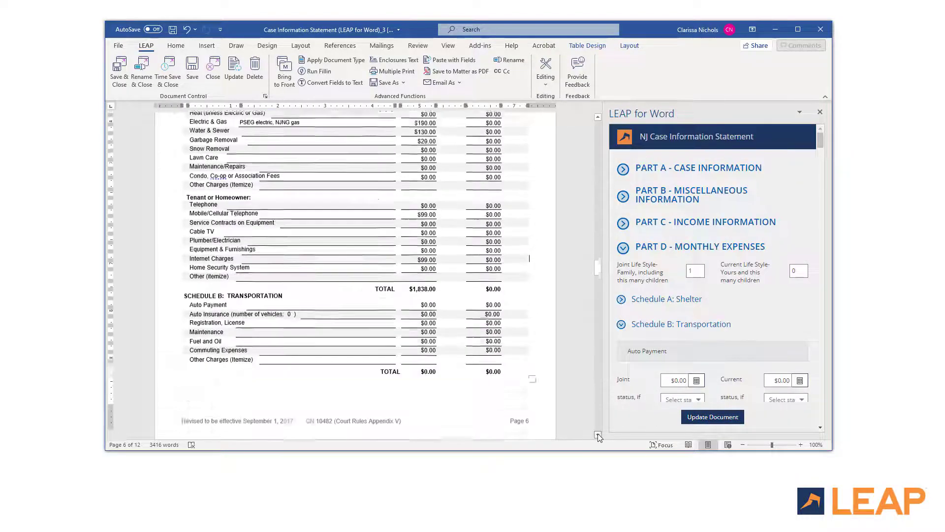
scroll(666, 342, down, 5)
click(675, 315)
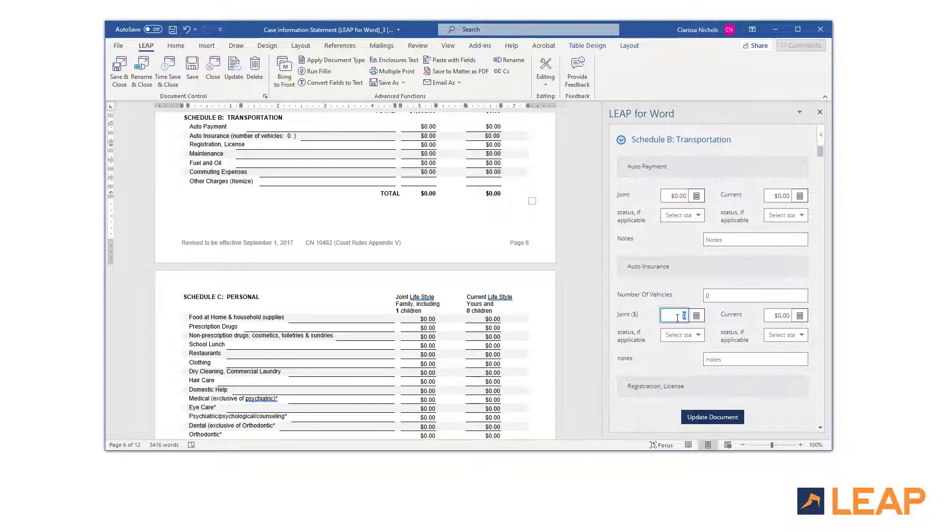
text(900)
click(689, 335)
click(678, 349)
click(716, 356)
text(2010 Civic, )
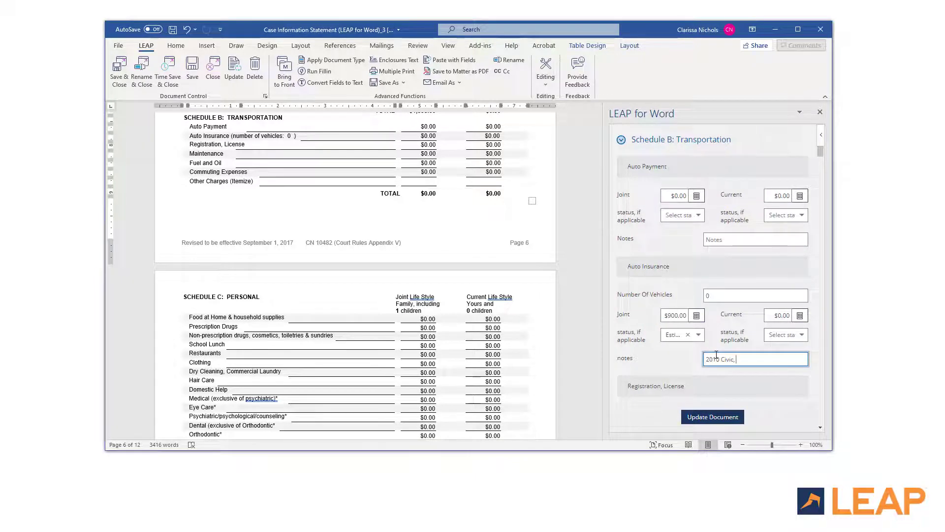
text(2018 Accord)
click(714, 297)
text(2)
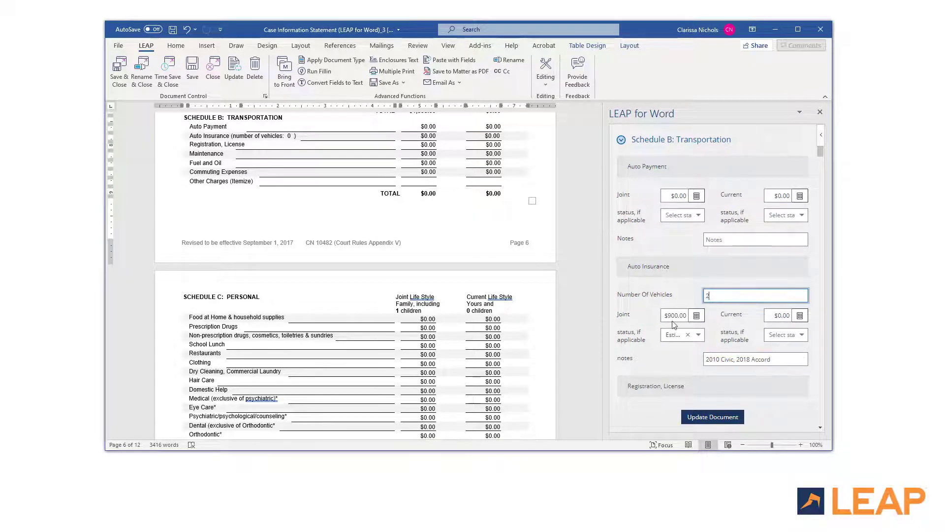
Step: Enter estimated $200 registration and $3,000 maintenance joint amounts
scroll(675, 324, down, 3)
click(675, 276)
text(200)
click(689, 296)
click(690, 315)
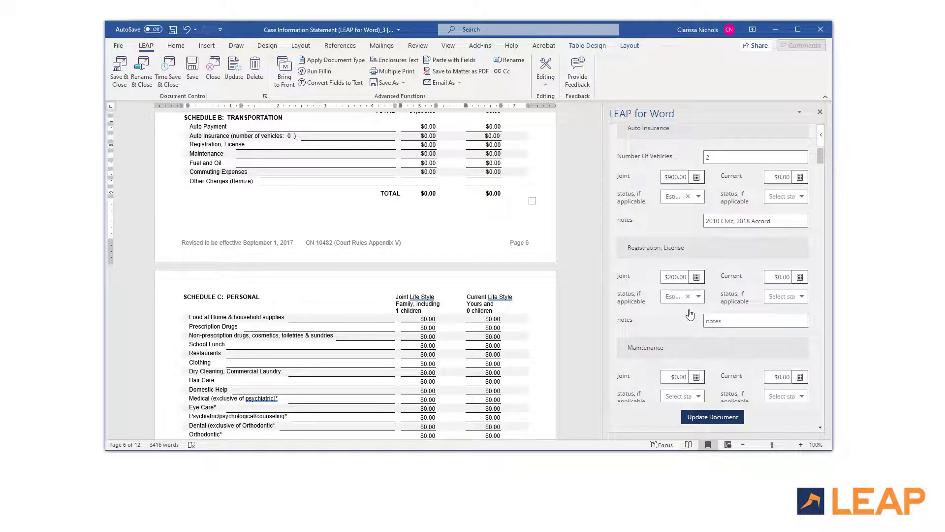
scroll(690, 315, down, 2)
click(675, 287)
text(3000)
click(690, 304)
click(689, 323)
Step: Enter estimated $1,000 fuel and oil, then write the transportation figures into the document
scroll(688, 322, down, 2)
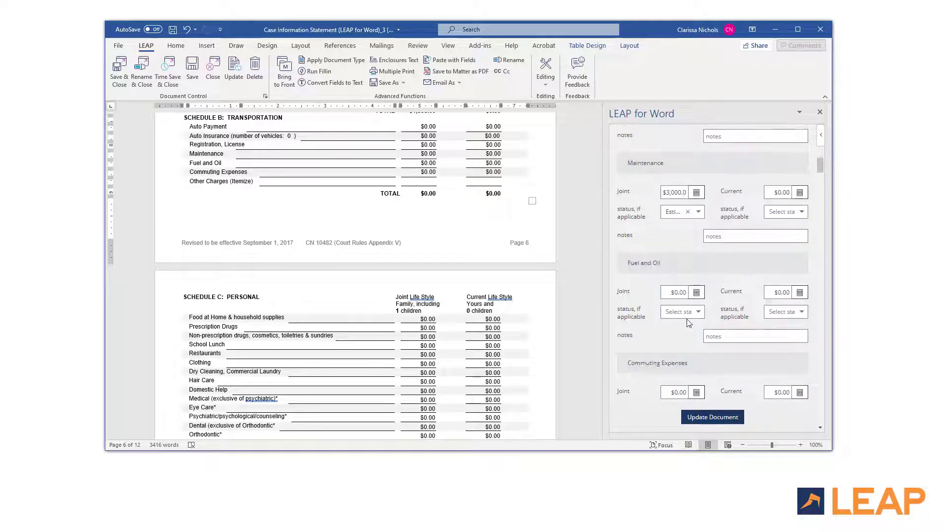
click(675, 292)
text(1000)
click(689, 311)
click(681, 329)
click(712, 417)
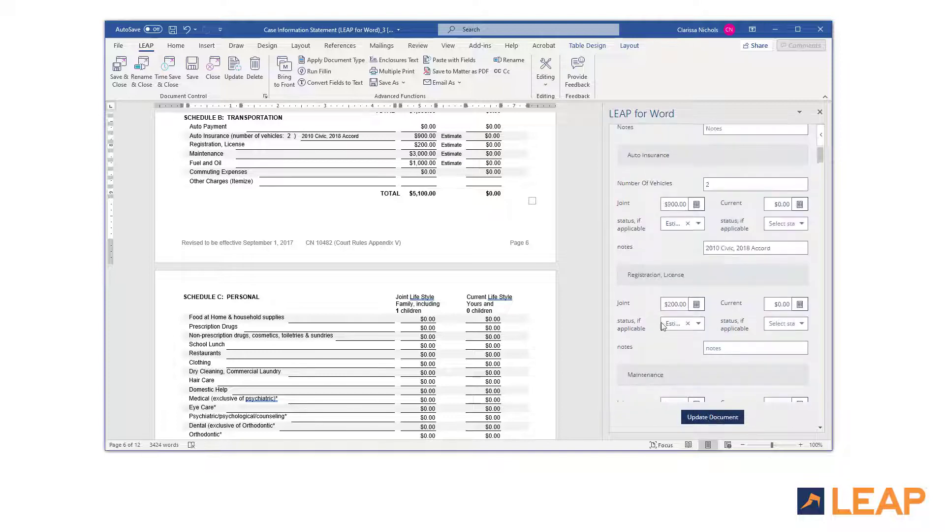
Step: Enter an estimated $800 joint amount for food at home
click(635, 256)
scroll(635, 257, down, 3)
click(676, 232)
text(800)
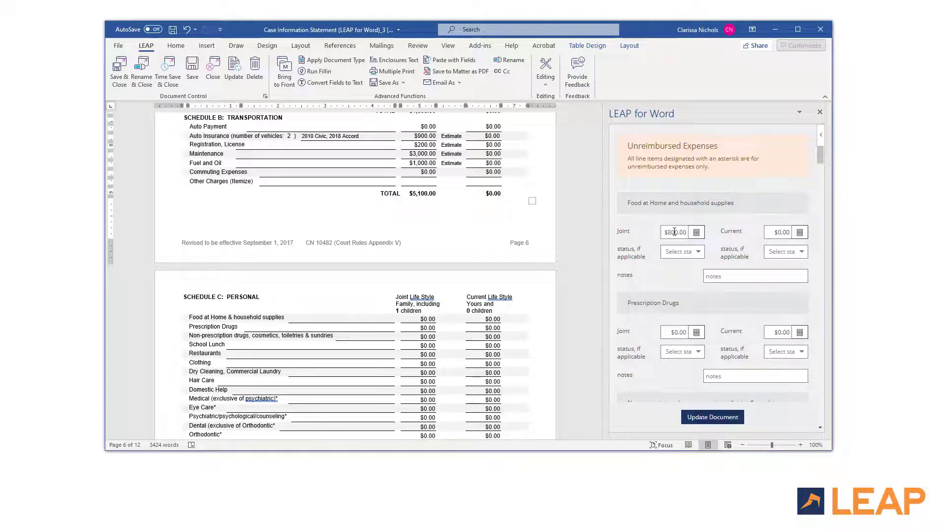
click(686, 251)
click(678, 266)
key(Tab)
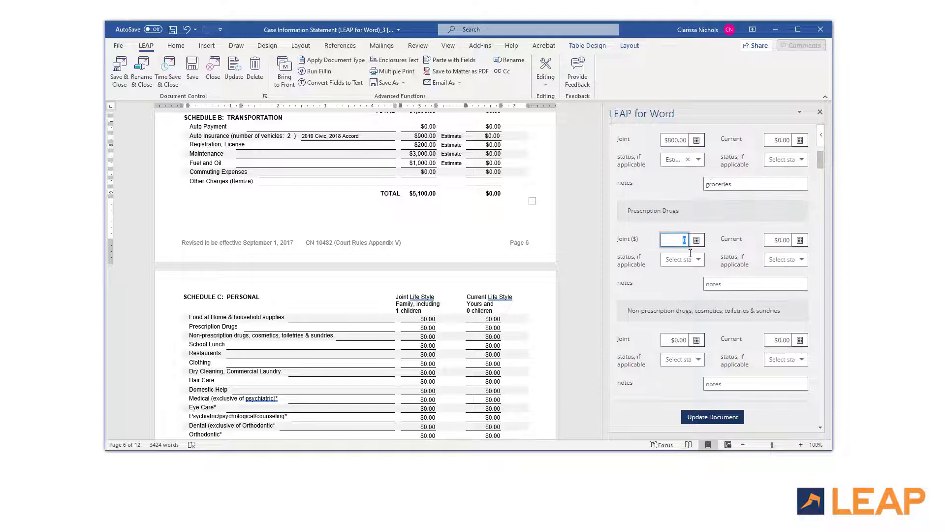
Step: Enter estimated $110 non-prescription drugs with the note 'cosmetics, toothbas'
scroll(670, 245, down, 2)
click(670, 245)
text(110)
click(684, 267)
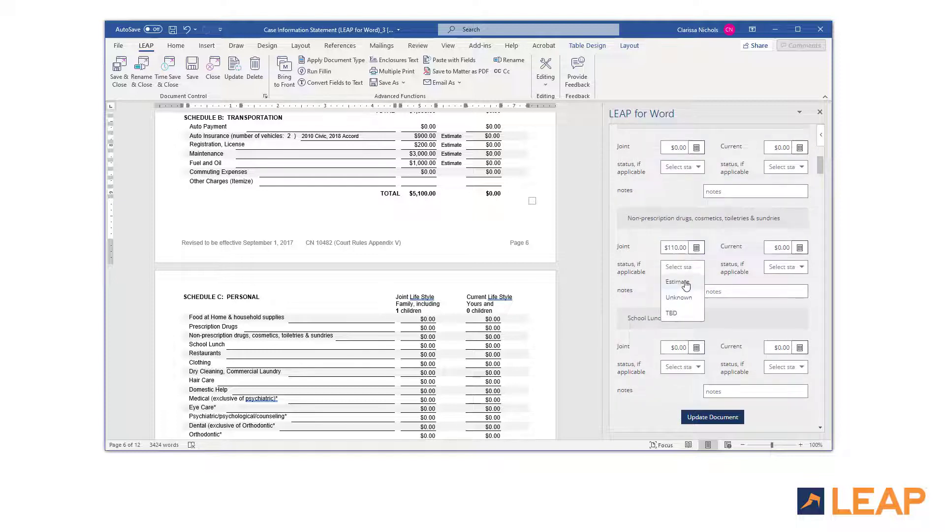
click(677, 280)
click(702, 290)
text(cosmetics, toothbaste, pain relief)
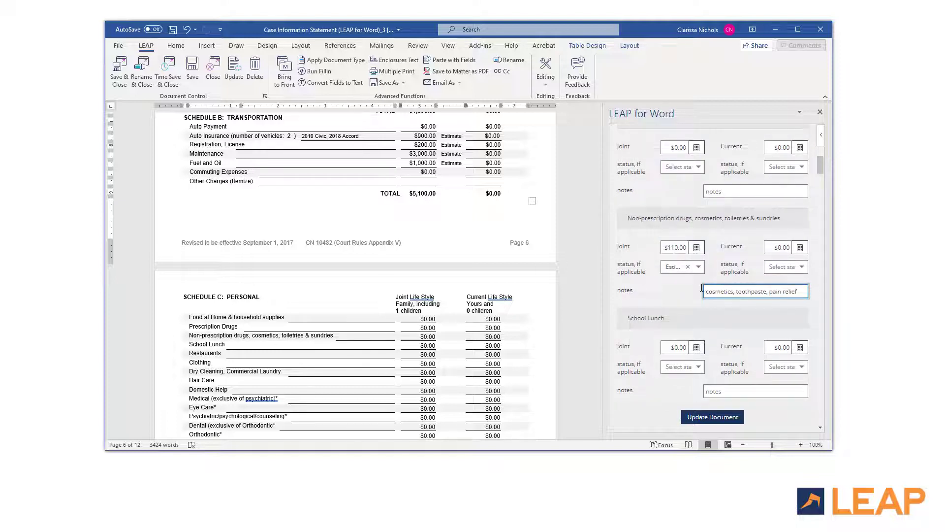
Step: Fill the restaurants amount and $30 for sports and hobbies
scroll(699, 281, down, 2)
scroll(694, 271, down, 2)
click(689, 262)
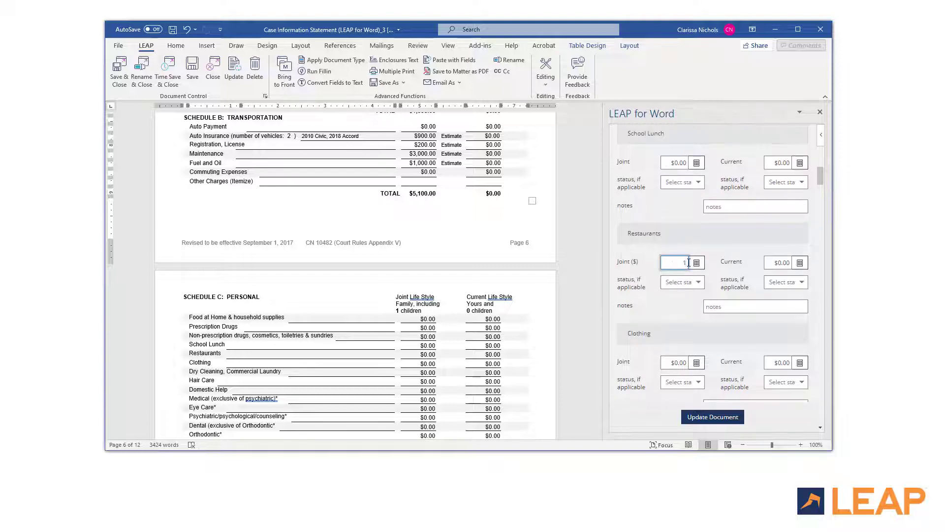
scroll(688, 290, down, 15)
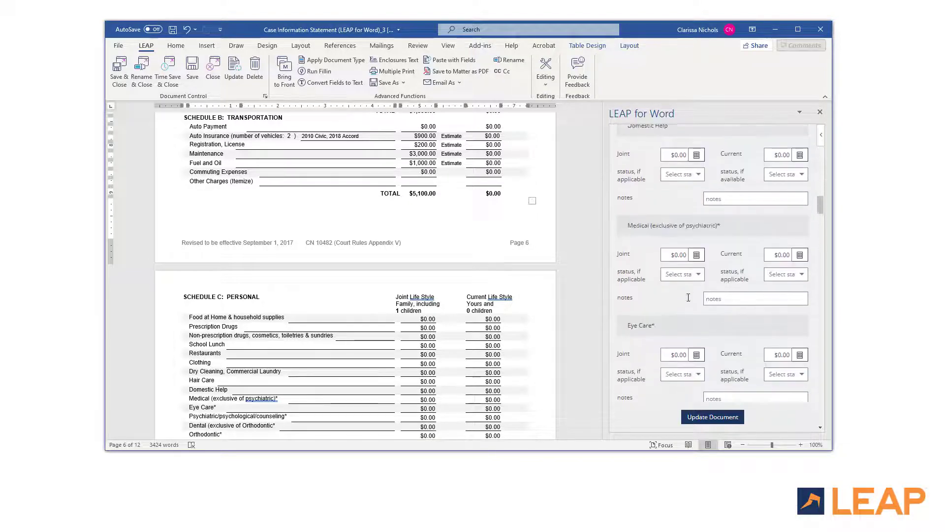
scroll(688, 297, down, 5)
click(676, 307)
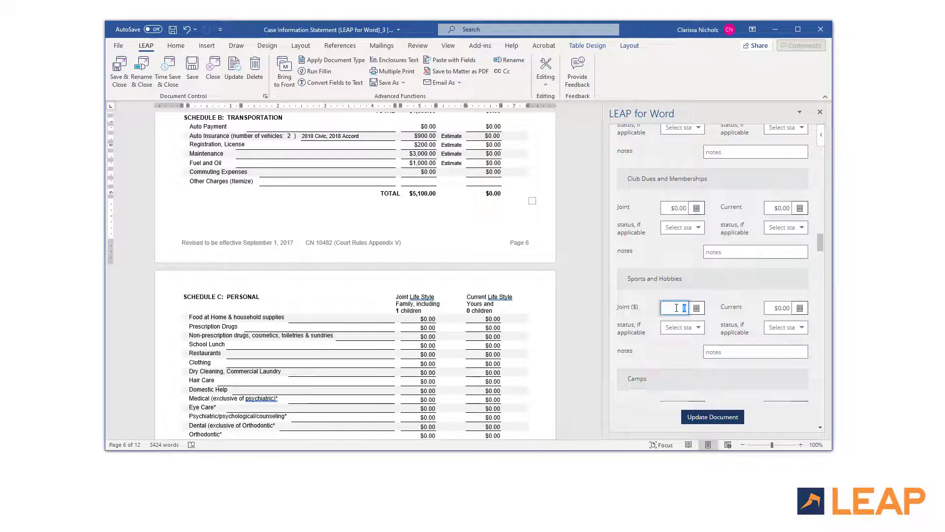
text(30)
key(Tab)
Step: Convert annual costs of $1,400 for camps and $3,000 for vacations into monthly amounts
scroll(682, 295, down, 3)
click(696, 269)
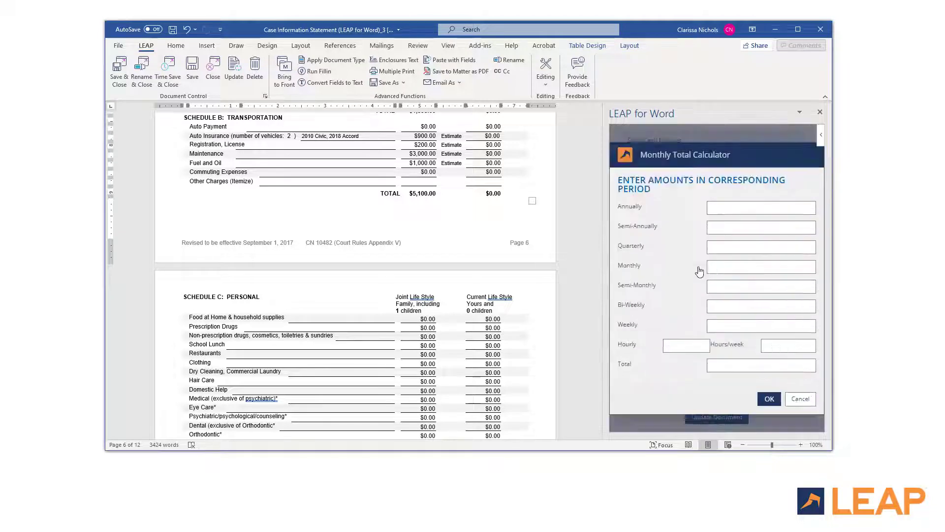
text(1400)
key(Tab)
click(770, 401)
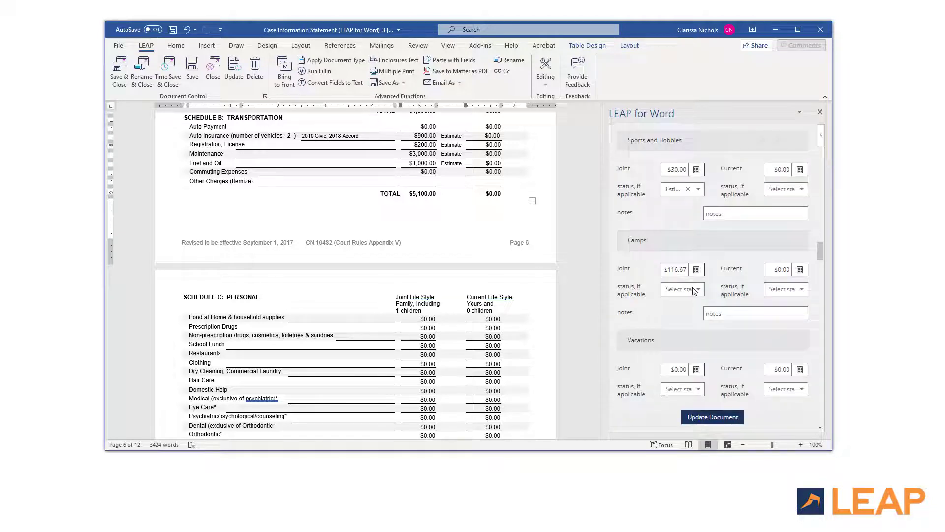
scroll(694, 293, down, 3)
click(696, 276)
text(3000)
key(Tab)
click(769, 399)
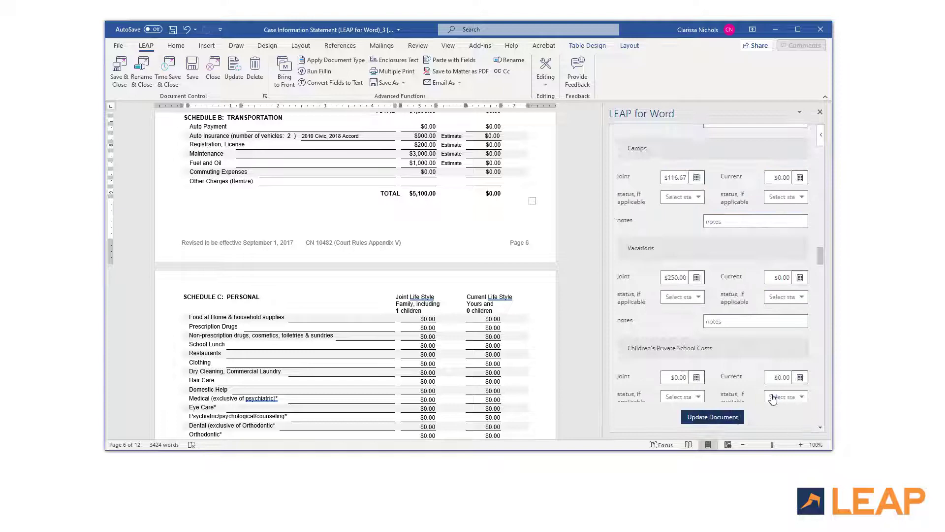
Step: Enter $200 Gifts noted 'Birthday and Christmas' and write the personal expenses into the document
scroll(643, 310, down, 3)
scroll(642, 310, down, 3)
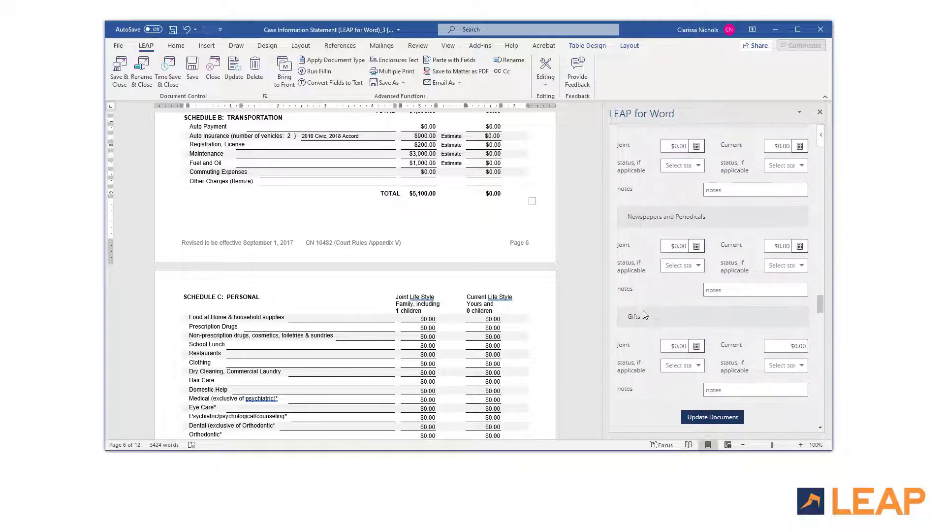
click(674, 345)
text(200)
key(Tab)
click(709, 389)
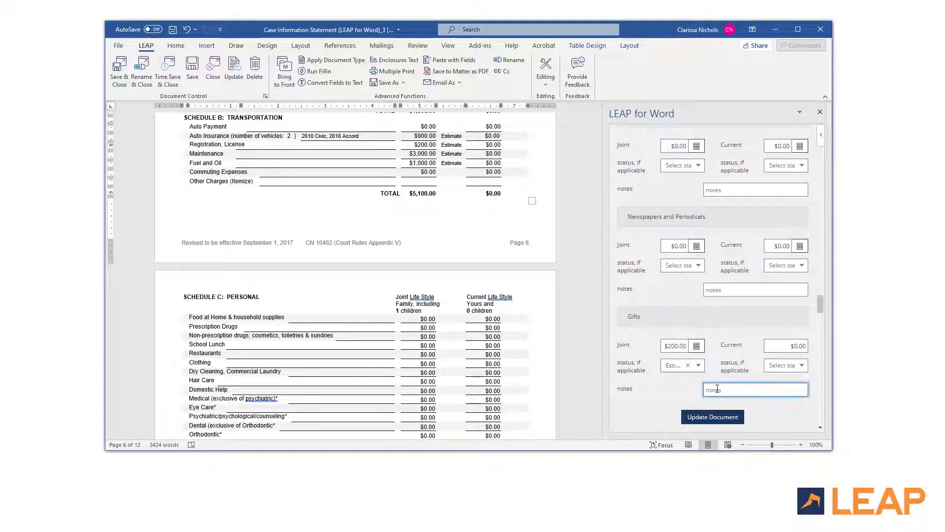
text(Birthday and Christmas)
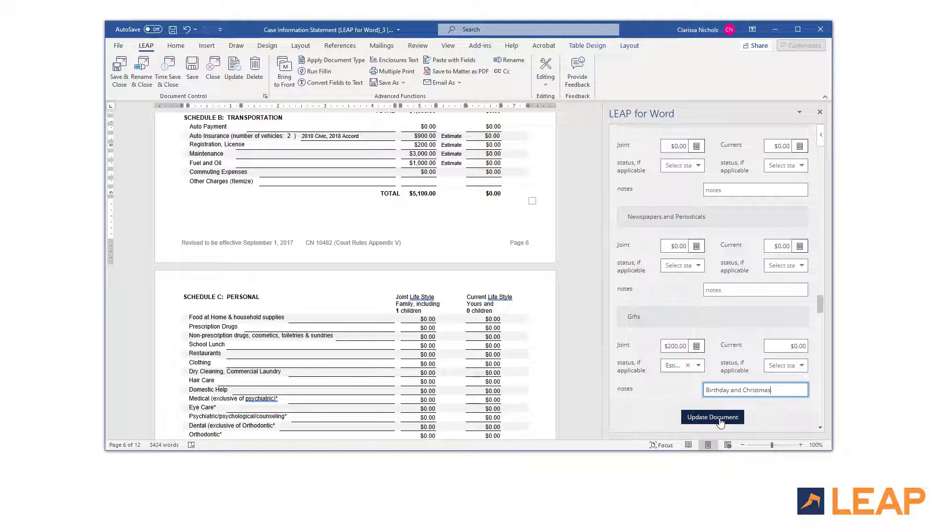
click(720, 418)
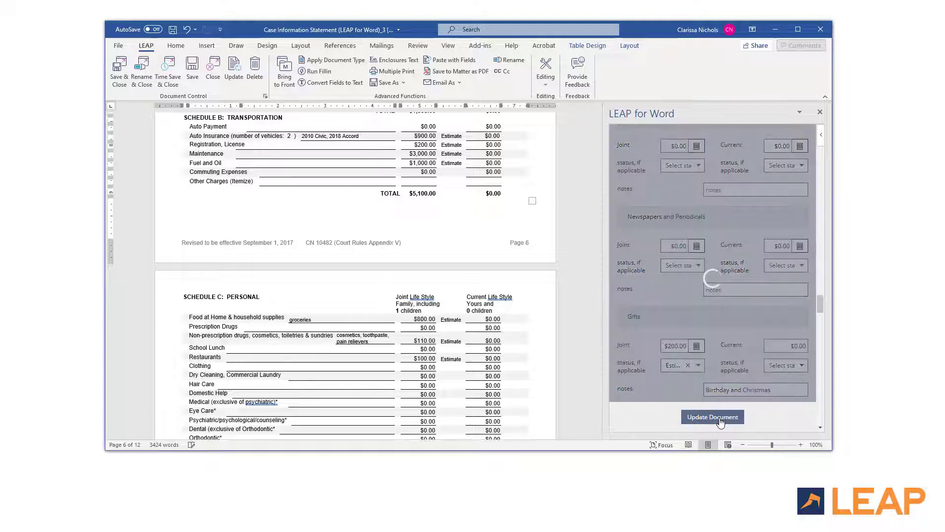
drag(819, 303, 820, 187)
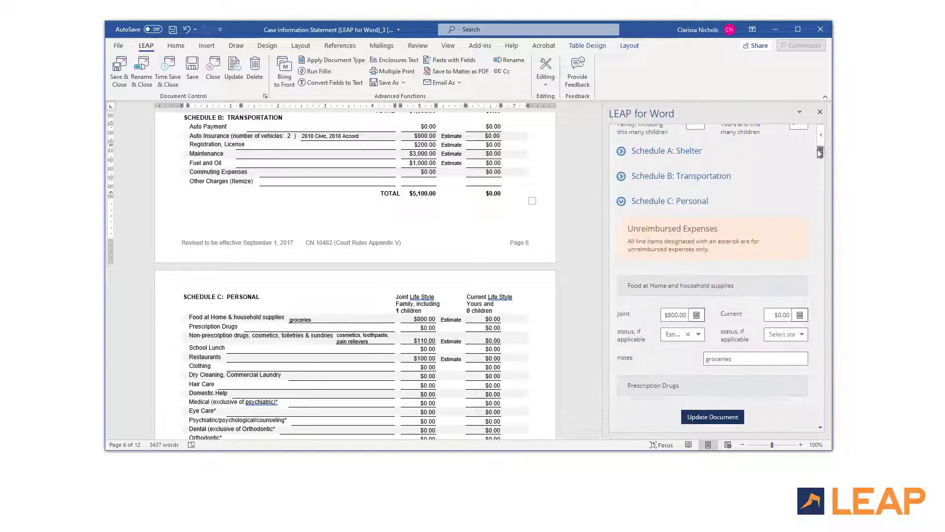
Step: Start a new Part E asset of type Real Property and choose who holds its title
click(621, 202)
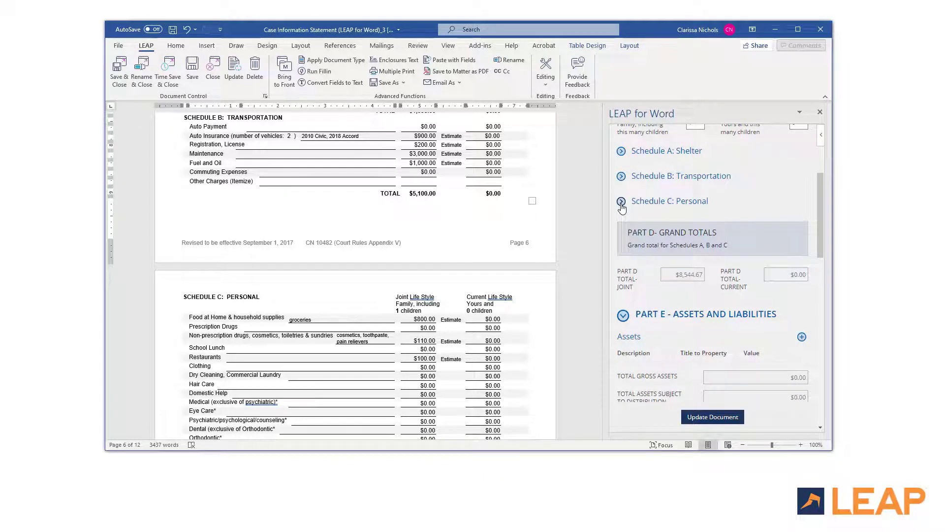
scroll(597, 435, down, 15)
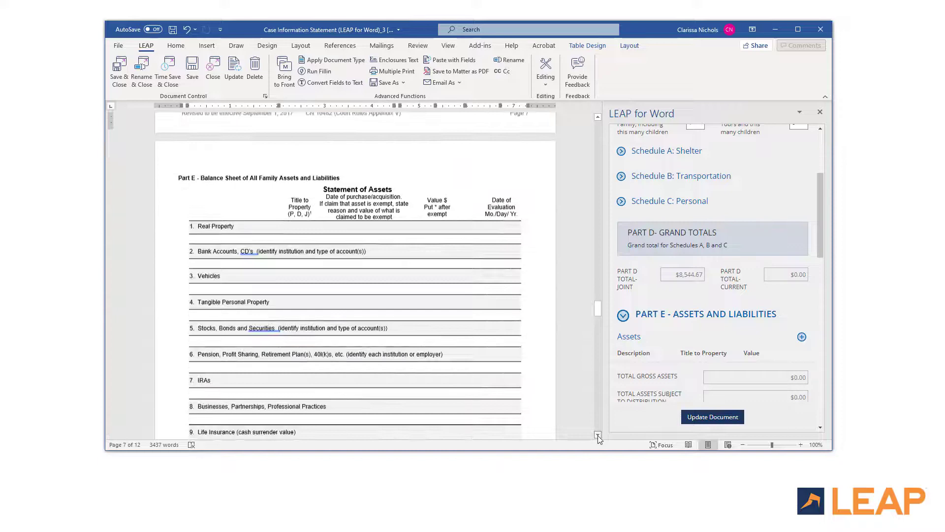
scroll(597, 435, down, 2)
scroll(625, 327, down, 4)
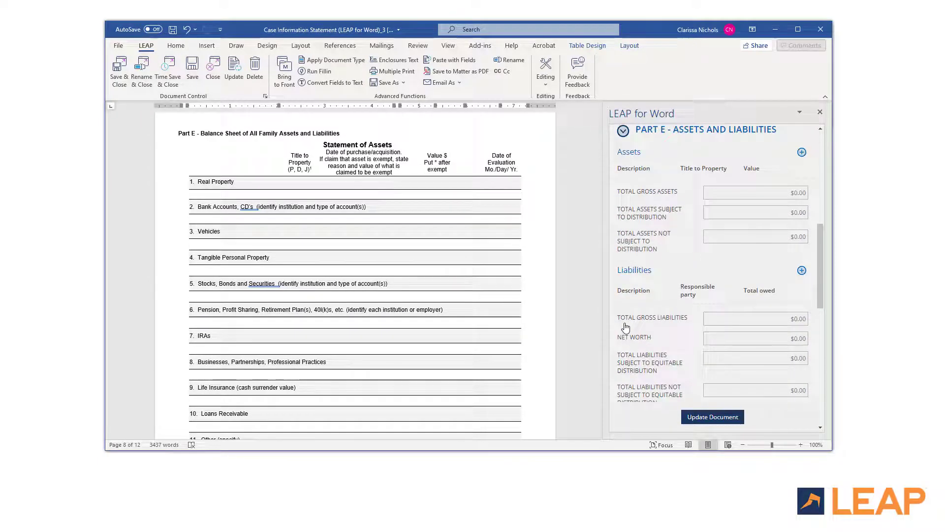
click(802, 152)
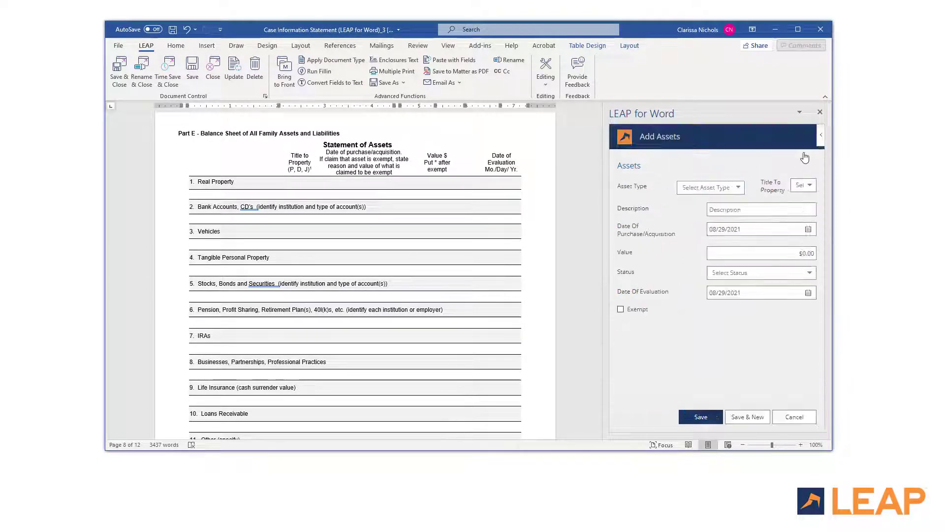
click(689, 188)
click(715, 202)
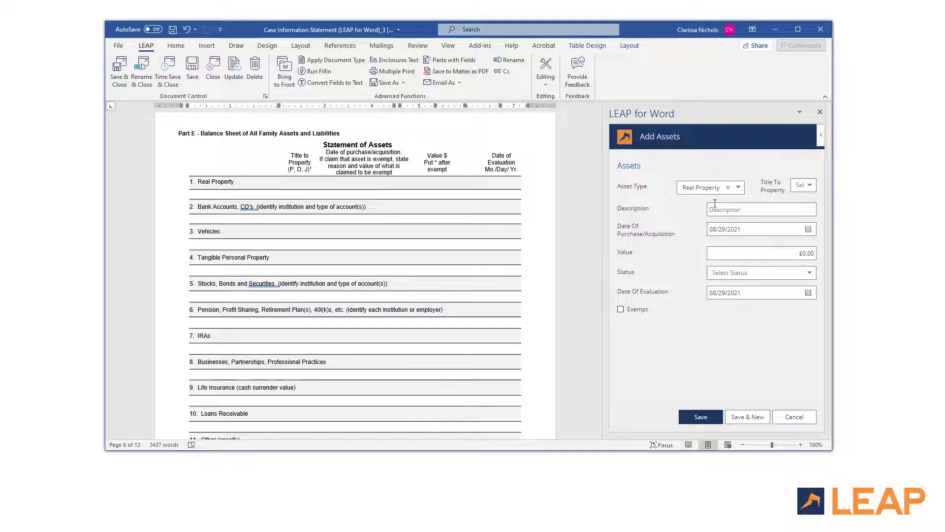
click(803, 185)
click(801, 232)
click(739, 209)
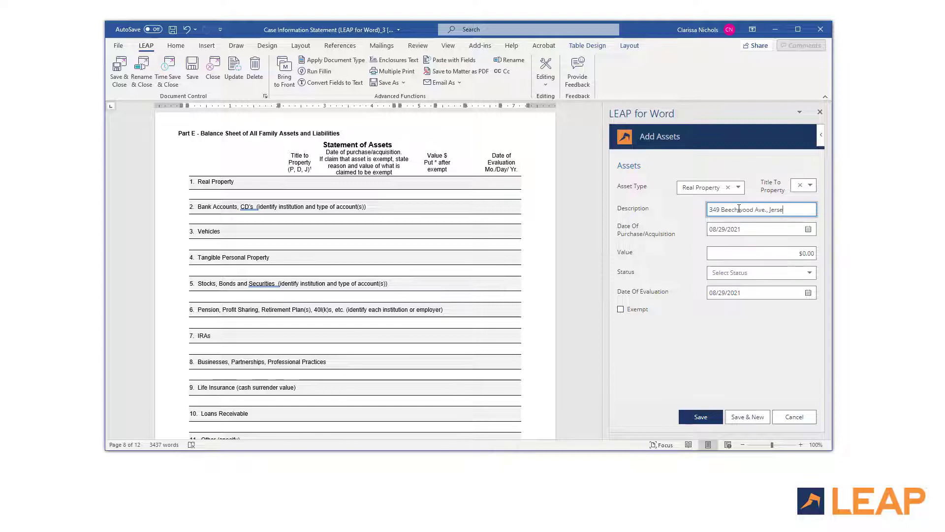
key(Tab)
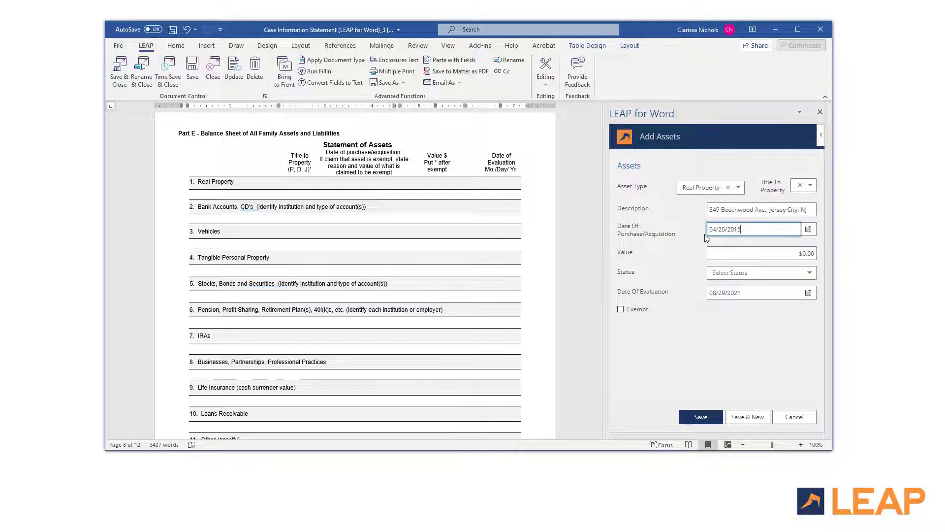
key(Tab)
text(450000)
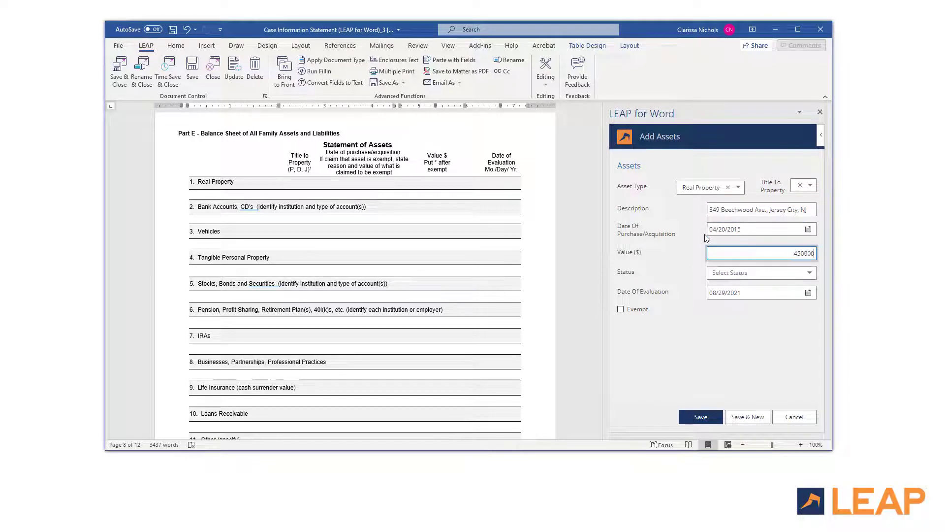
key(Tab)
click(753, 273)
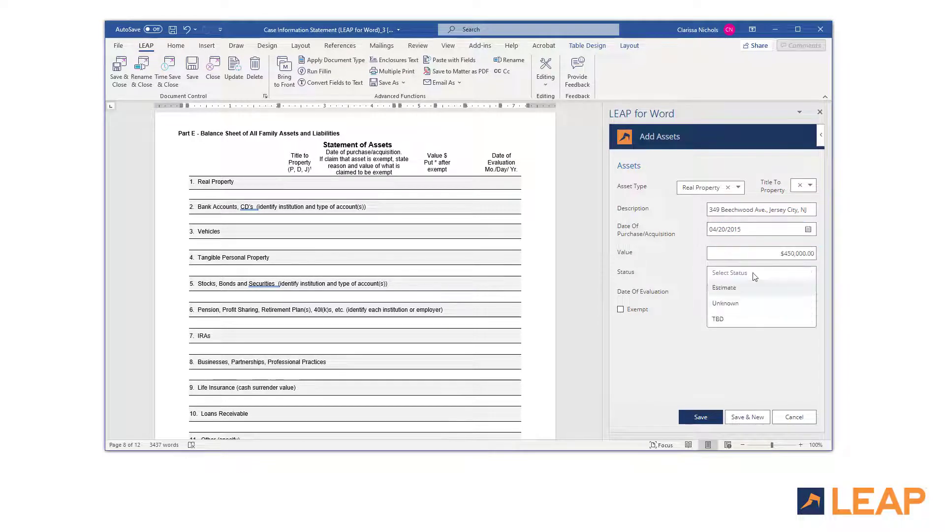
click(749, 323)
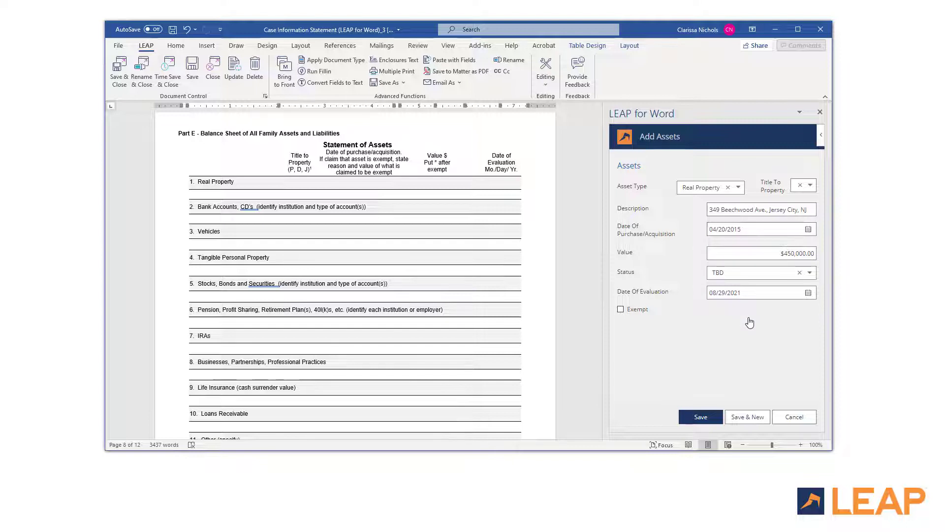
key(Tab)
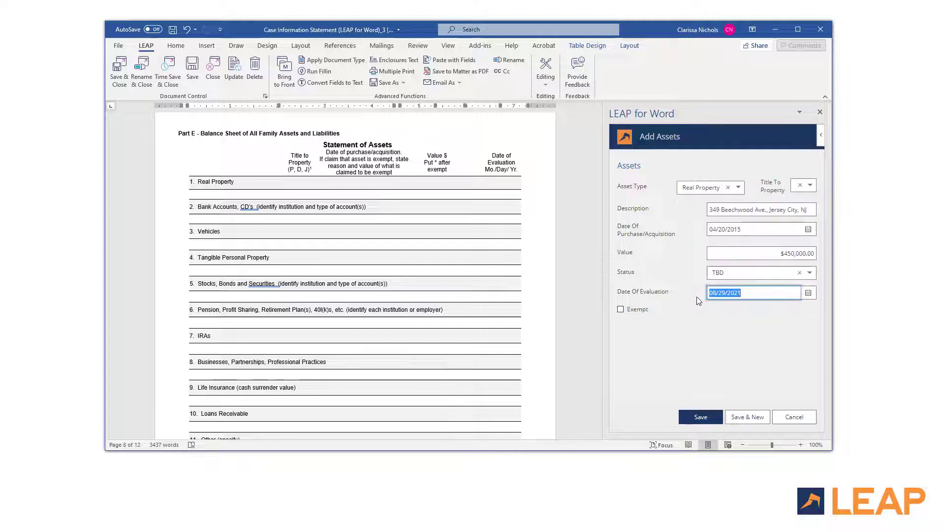
key(BackSpace)
click(745, 417)
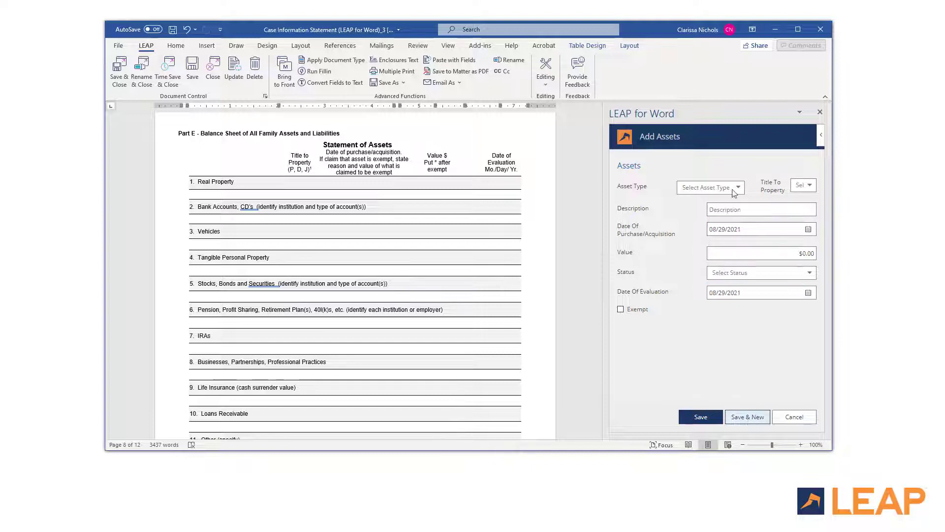
click(733, 188)
click(698, 203)
click(765, 210)
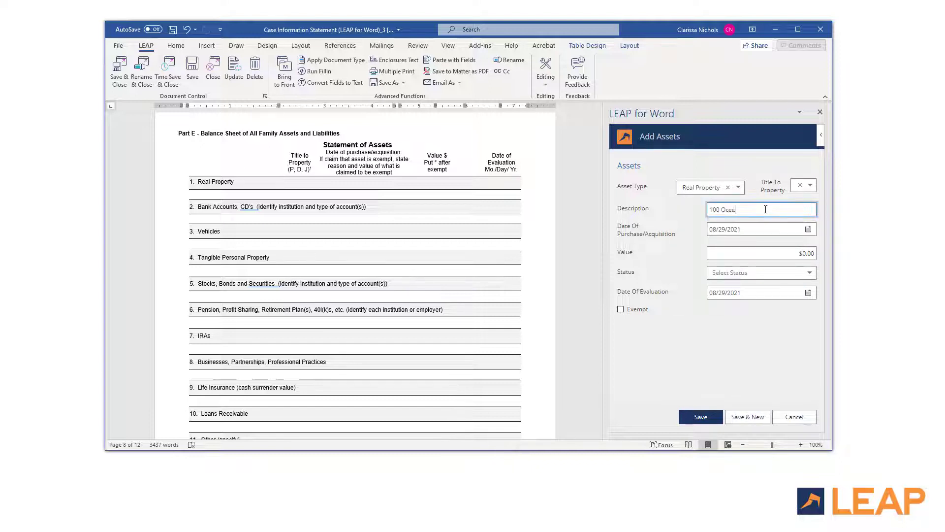
key(Tab)
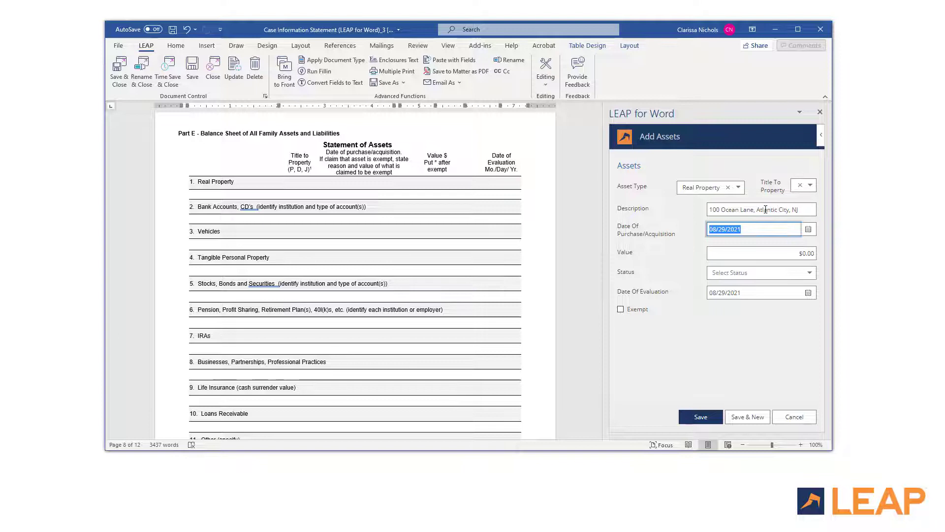
text(02/04/2001)
key(Tab)
text(1,50)
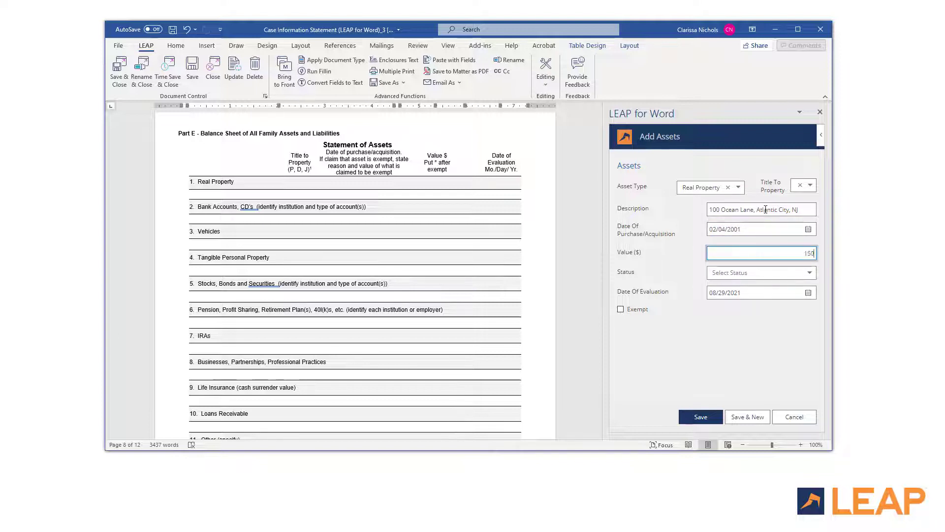
text(0,000)
key(Tab)
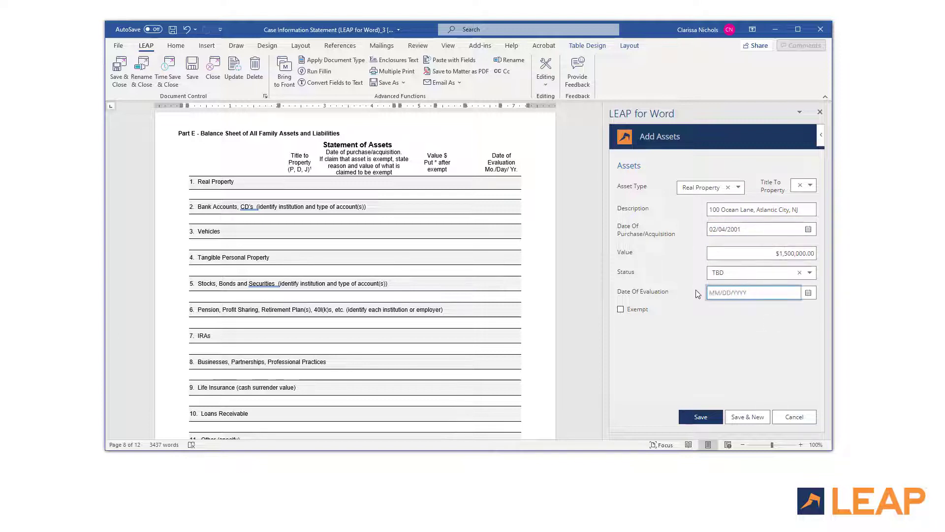
click(744, 418)
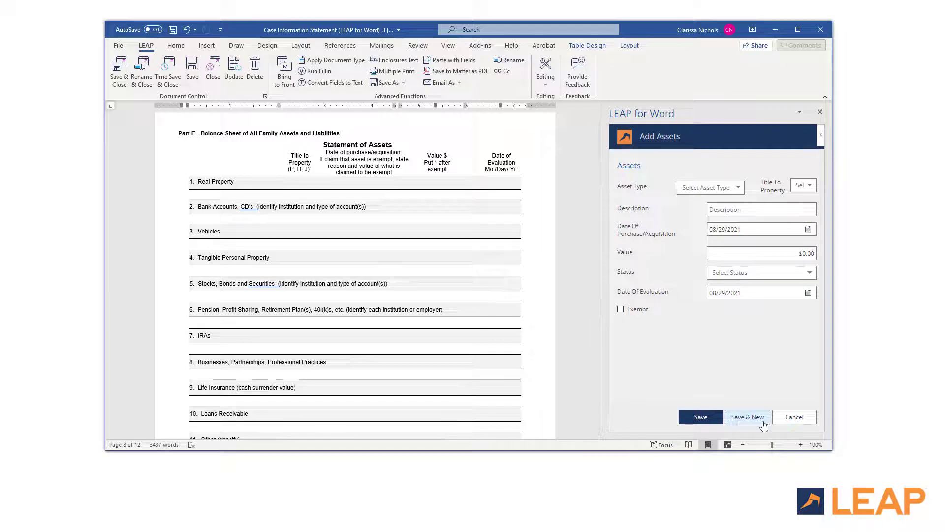
Step: Add a Bank Accounts asset 'Savings, First Bank of JC, NJ' from 09/05/2011 worth $11,450
click(710, 187)
click(723, 218)
click(803, 185)
click(803, 200)
click(760, 208)
text(Savings)
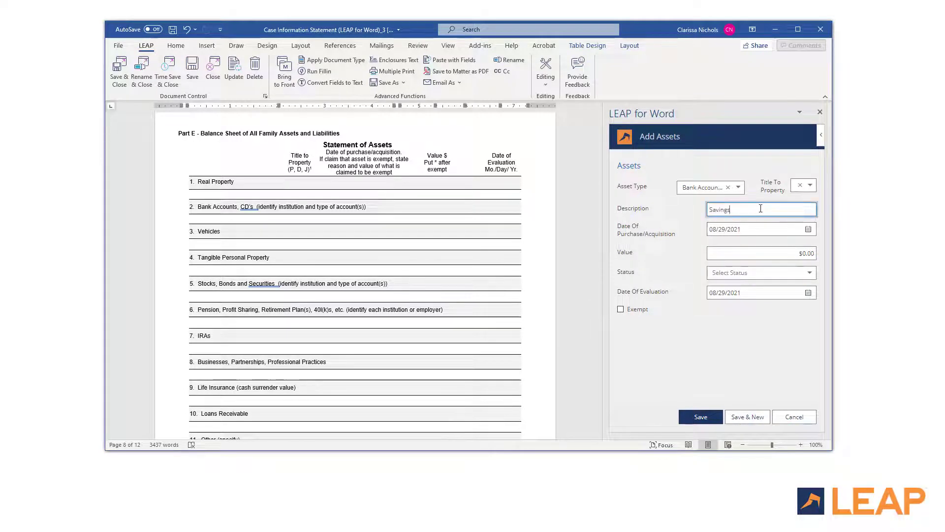
text(, First Bank of JC, NJ)
key(Tab)
text(09/05/2011)
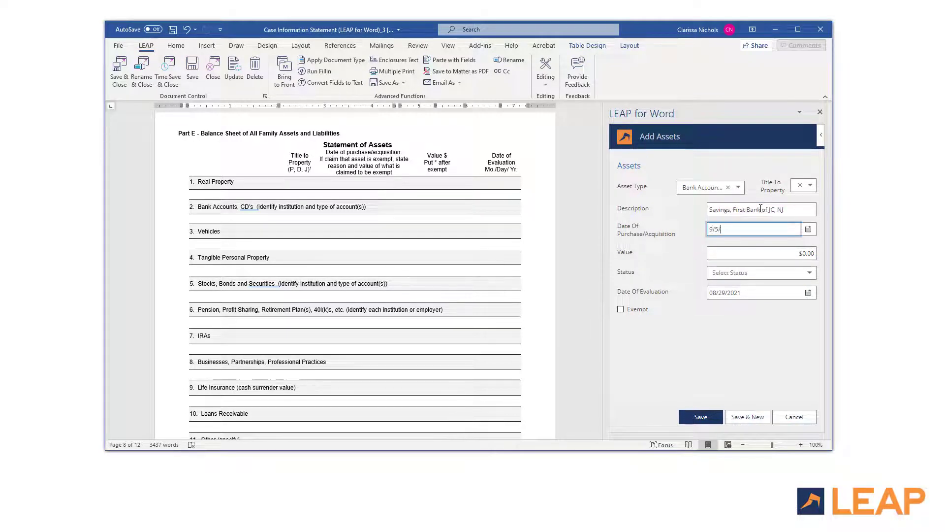
key(Tab)
text(11450)
key(Tab)
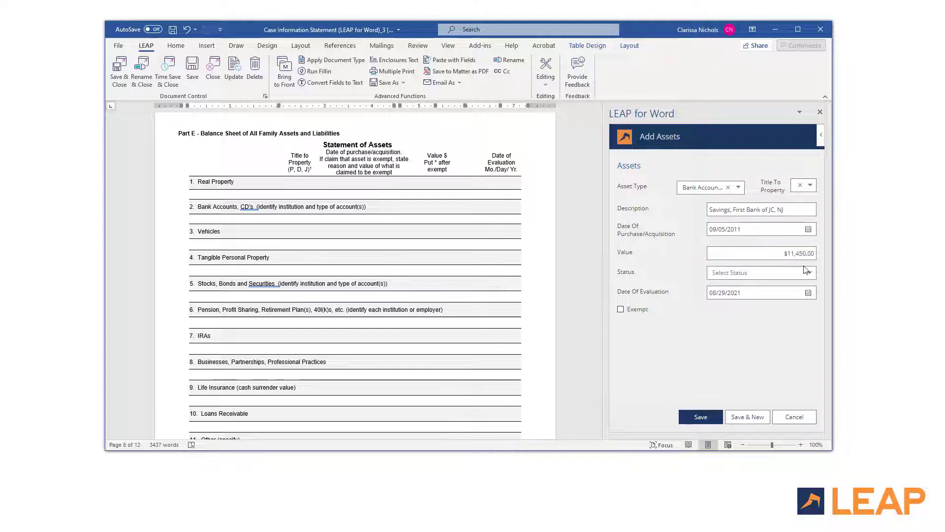
click(789, 290)
click(736, 277)
click(747, 416)
Step: Add a stocks and bonds asset of 100 Apple shares from 08/14/1998, $14,700, Estimate status
click(722, 189)
click(706, 264)
click(803, 185)
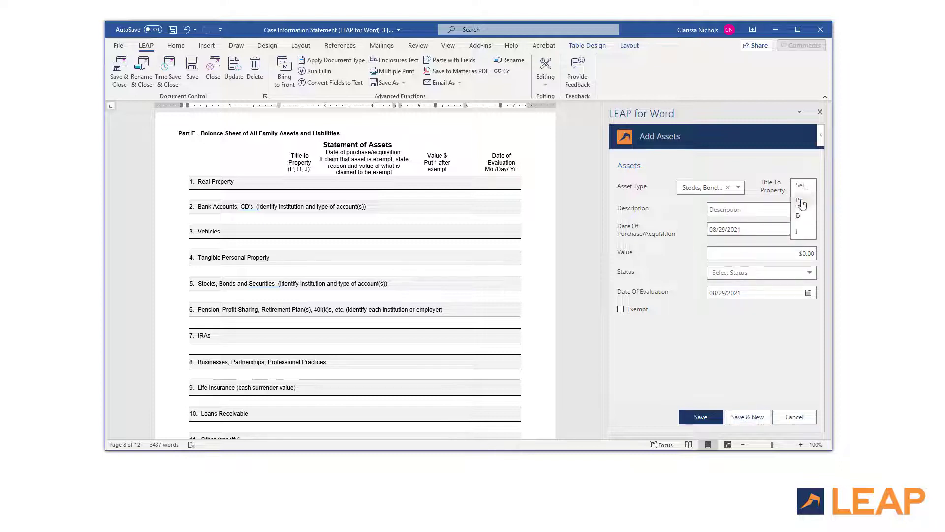
click(802, 203)
click(776, 210)
text(100 shares of Apple stock)
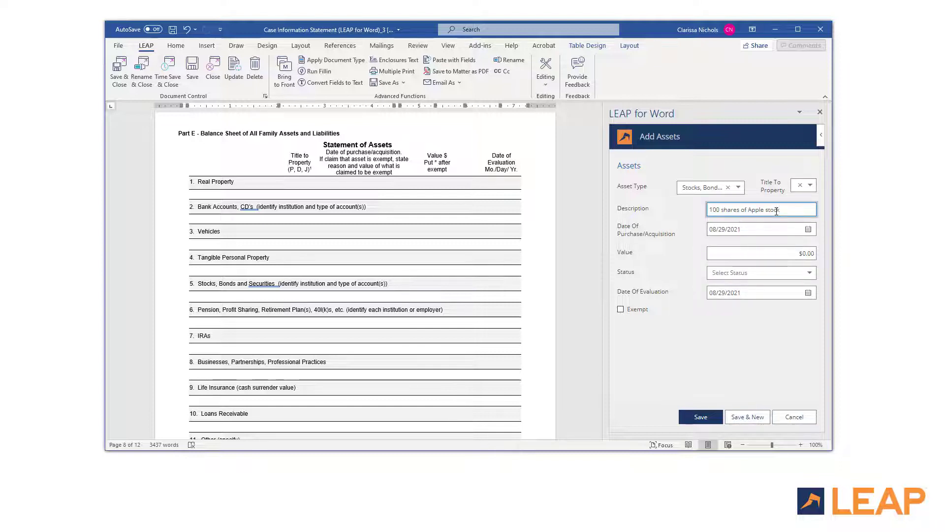
key(Tab)
text(08/14/1998)
key(Tab)
text(14700)
key(Tab)
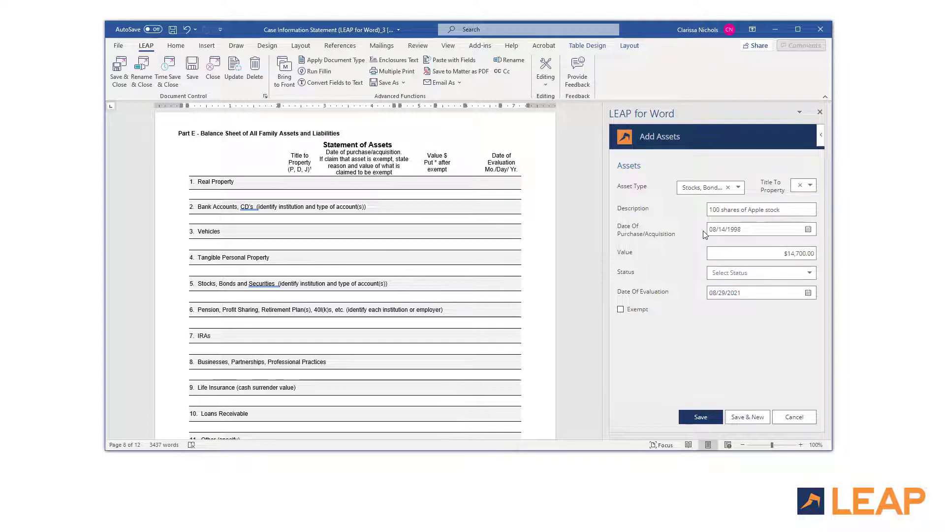
click(758, 272)
click(729, 288)
click(701, 416)
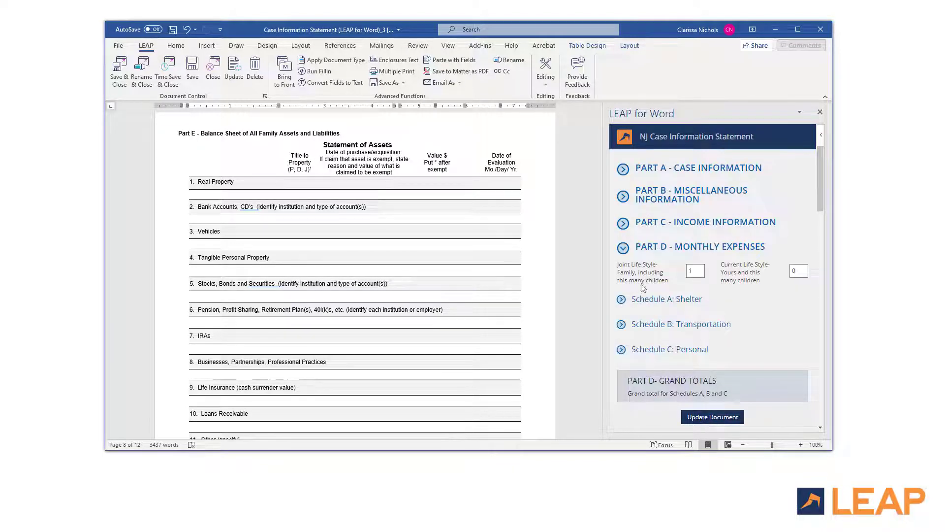
scroll(812, 394, down, 4)
click(774, 399)
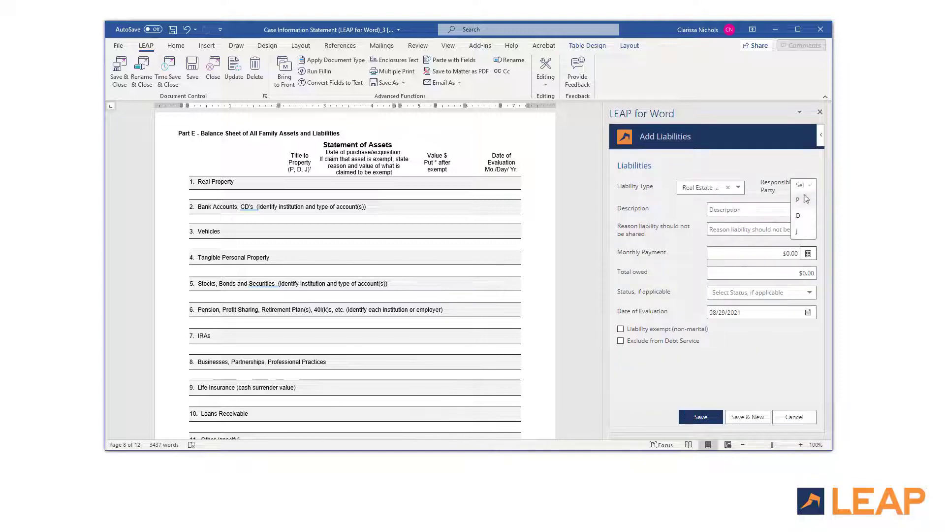
click(807, 185)
click(803, 199)
click(740, 209)
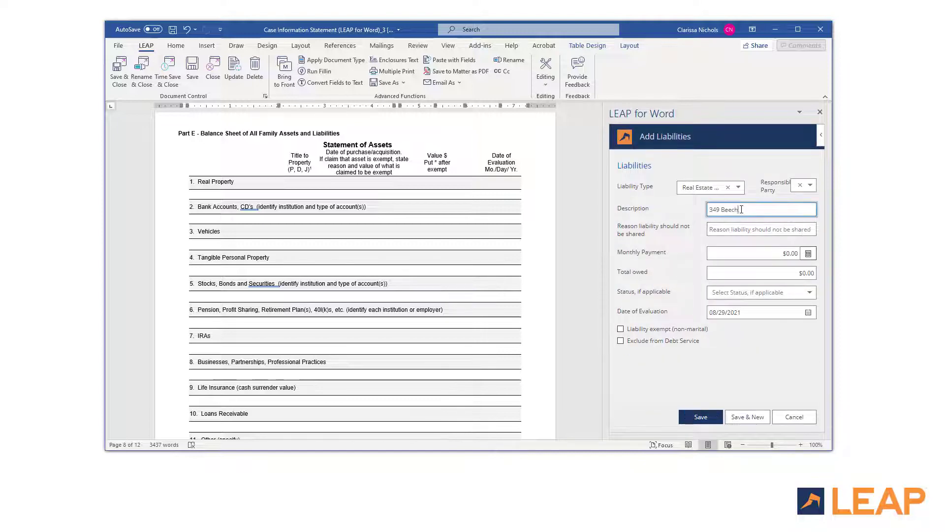
key(Tab)
text(none)
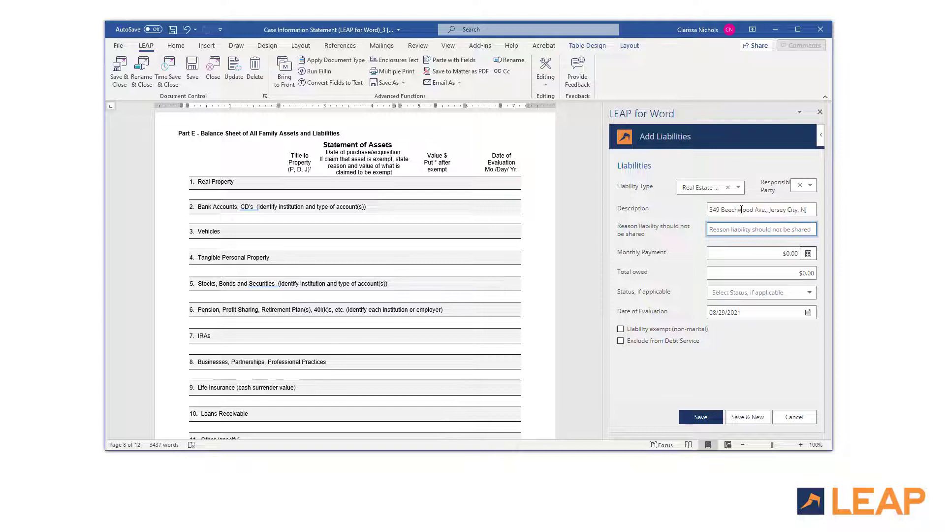
key(Tab)
text(1300)
key(Tab)
text(450000)
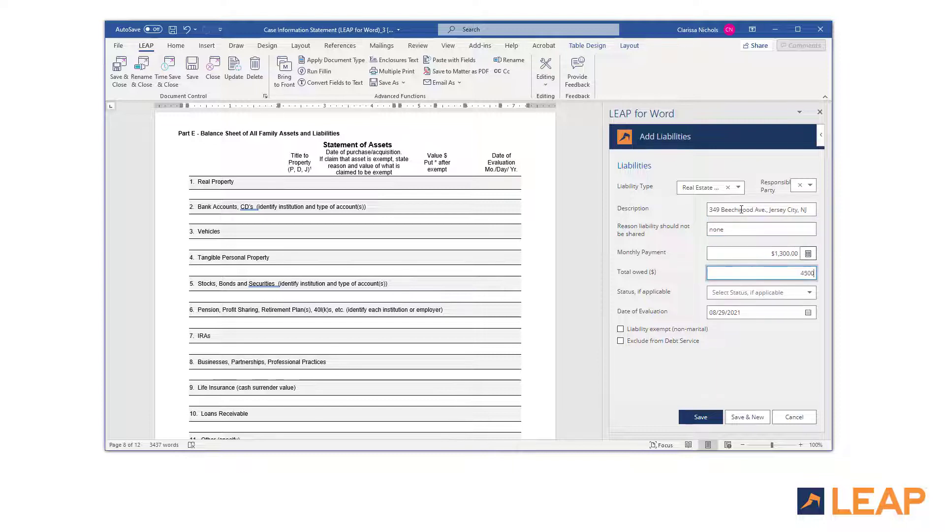
key(Tab)
Step: Set the liability status to TBD with no evaluation date, save it, and discard the blank follow-up entry
click(758, 292)
click(763, 342)
click(706, 313)
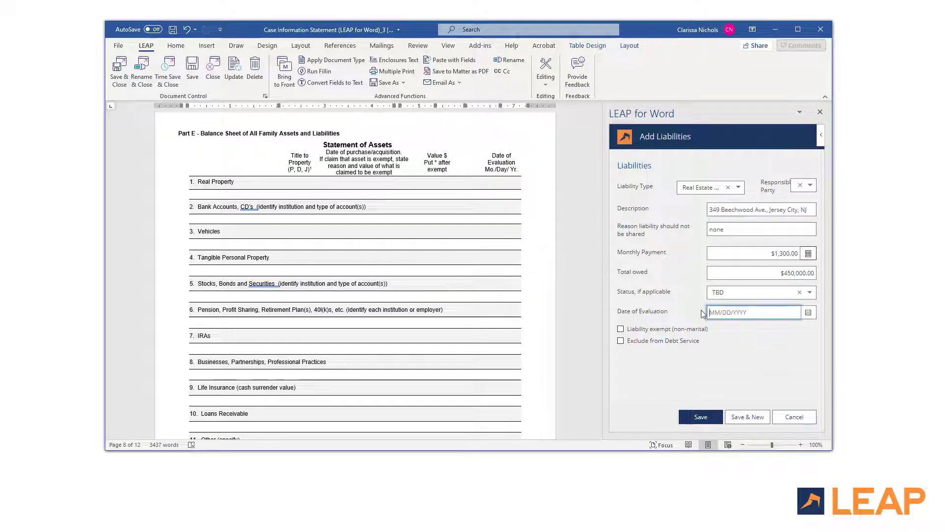
click(747, 416)
click(739, 189)
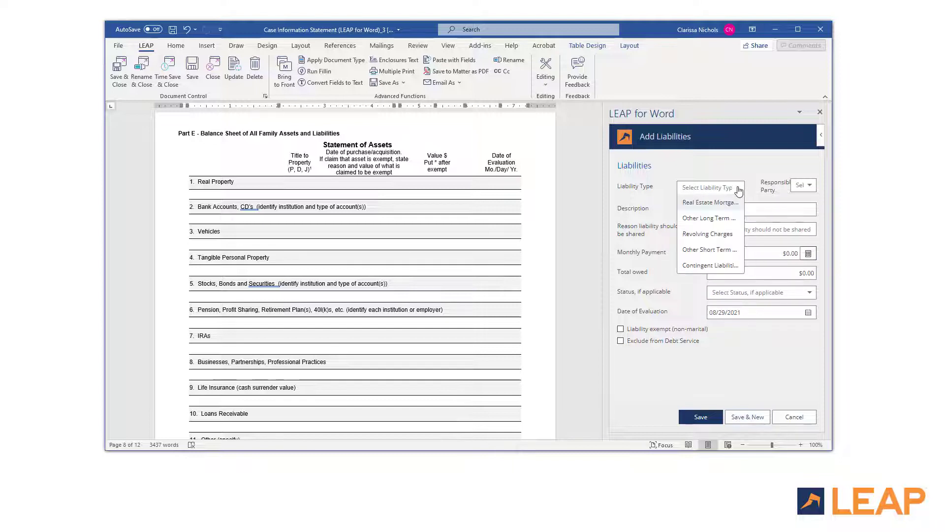
click(756, 363)
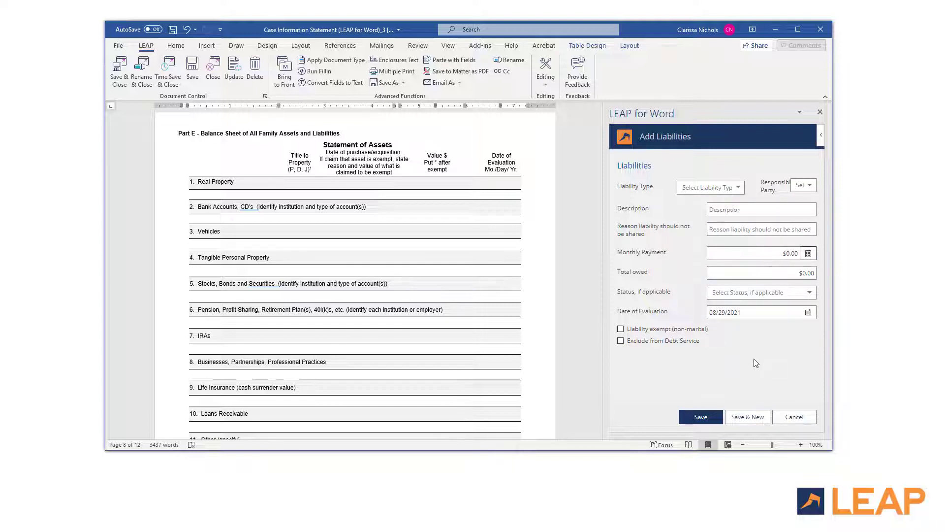
click(794, 417)
drag(820, 200, 828, 241)
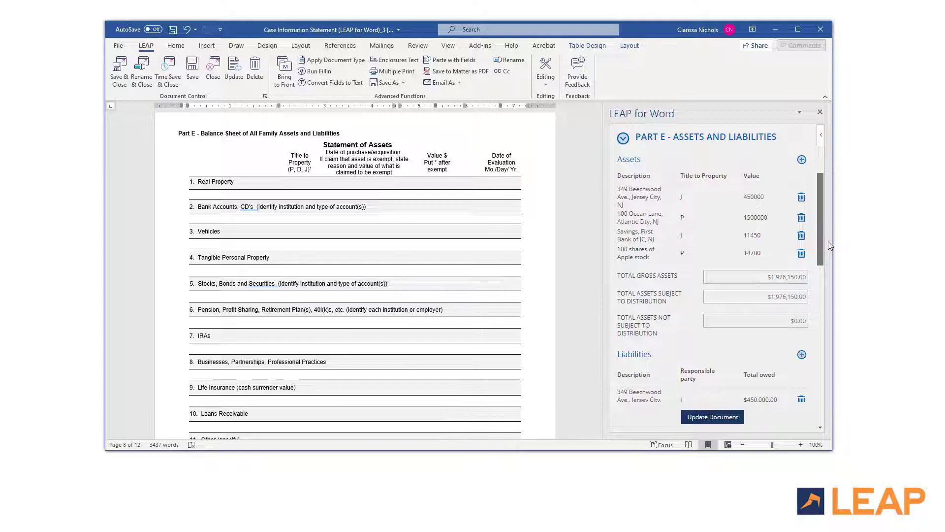
Step: Push Part E into the document and review the asset and liability statements, net worth $1,526,150.00
click(719, 420)
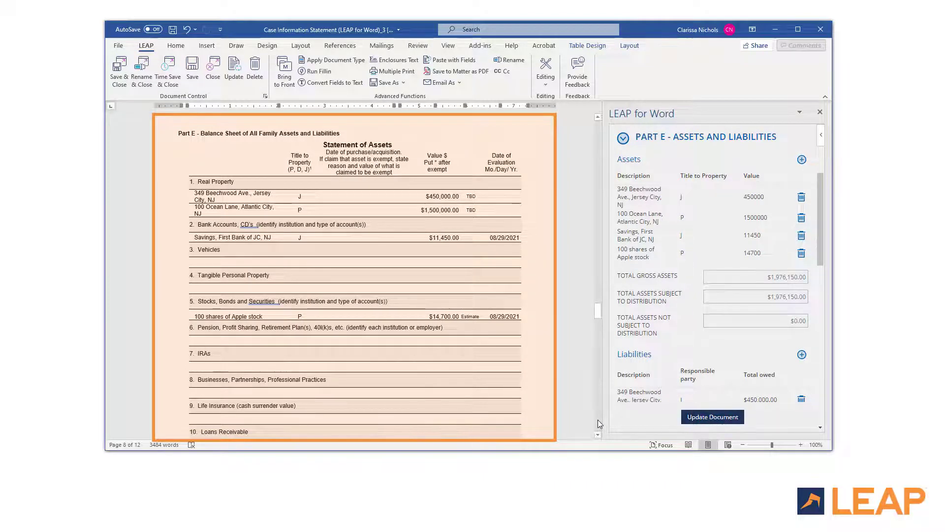
scroll(598, 435, down, 6)
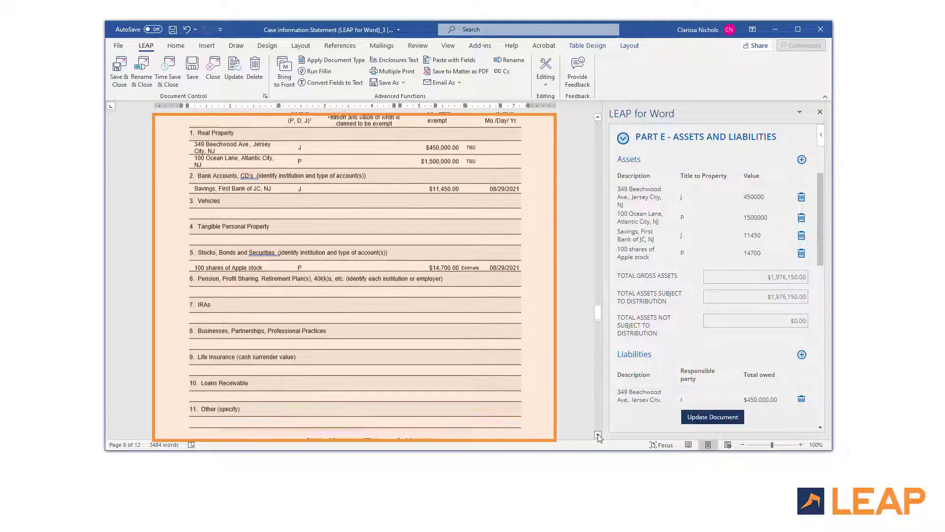
scroll(597, 435, down, 6)
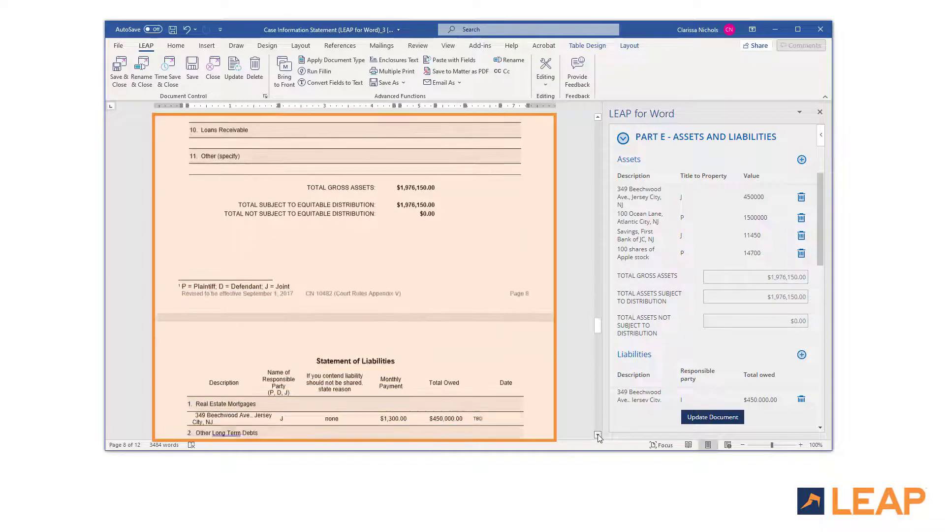
scroll(598, 436, down, 3)
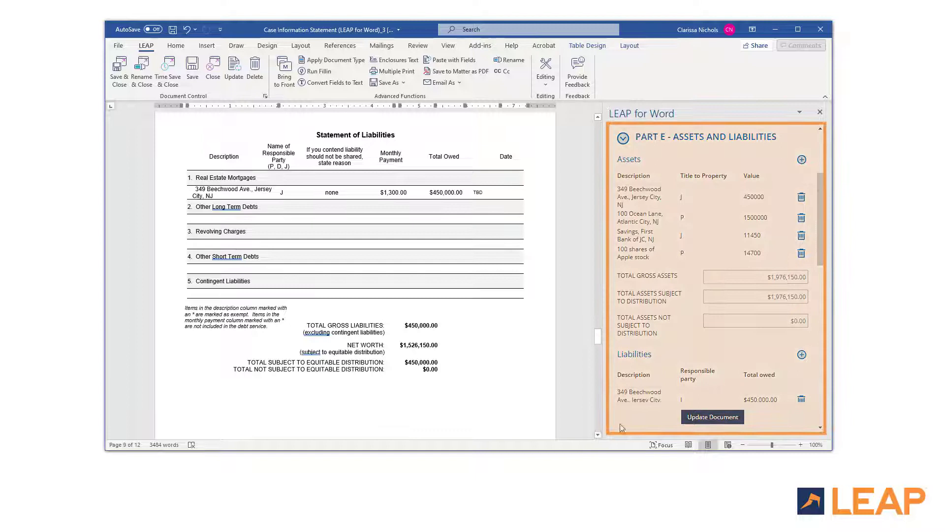
drag(822, 241, 822, 214)
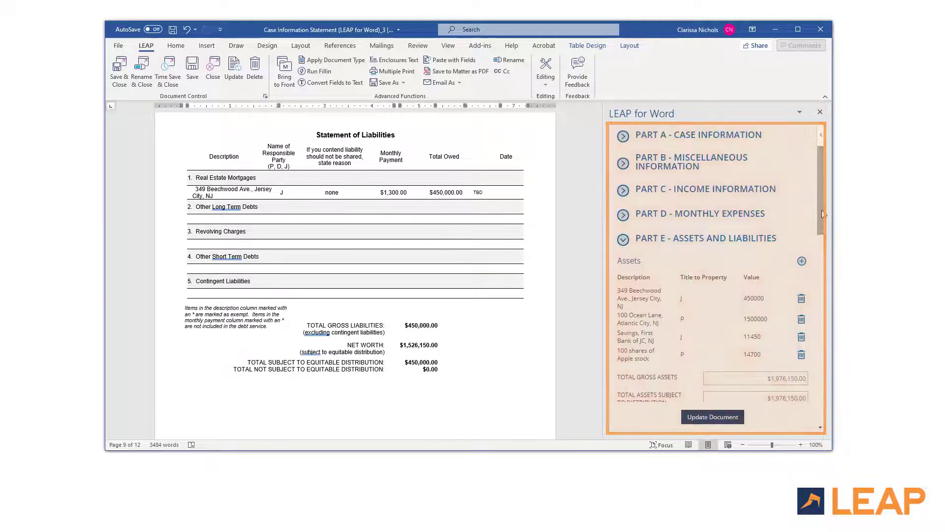
Step: Enter 'None' as the Part F special problems statement and write it into the document
click(624, 240)
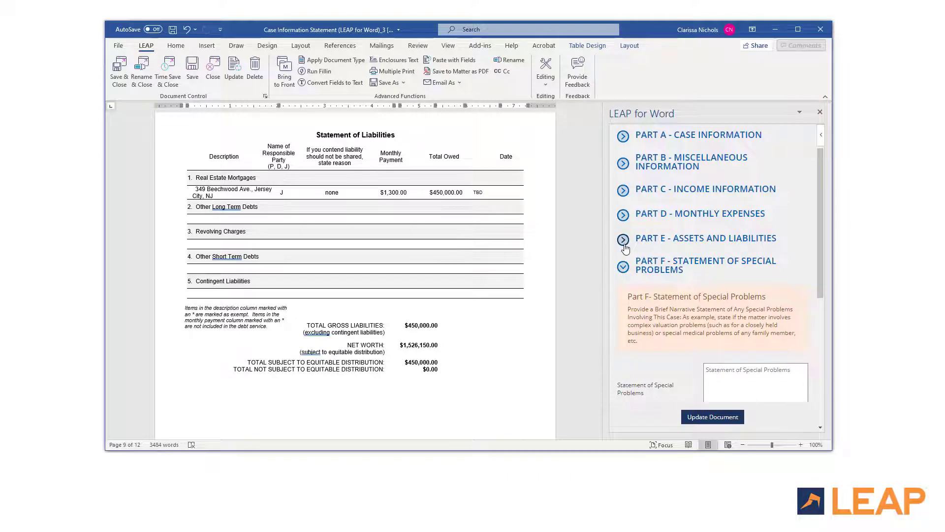
scroll(598, 435, down, 10)
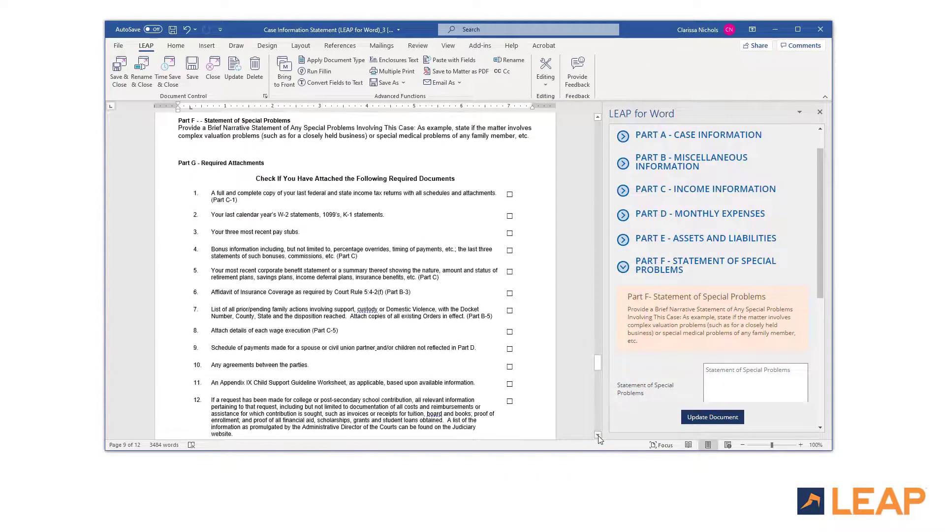
scroll(717, 322, down, 2)
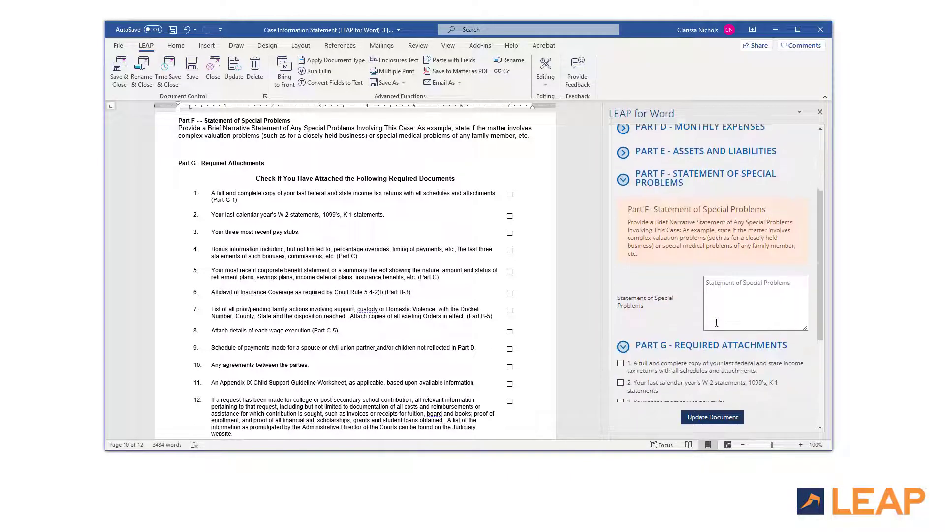
click(727, 290)
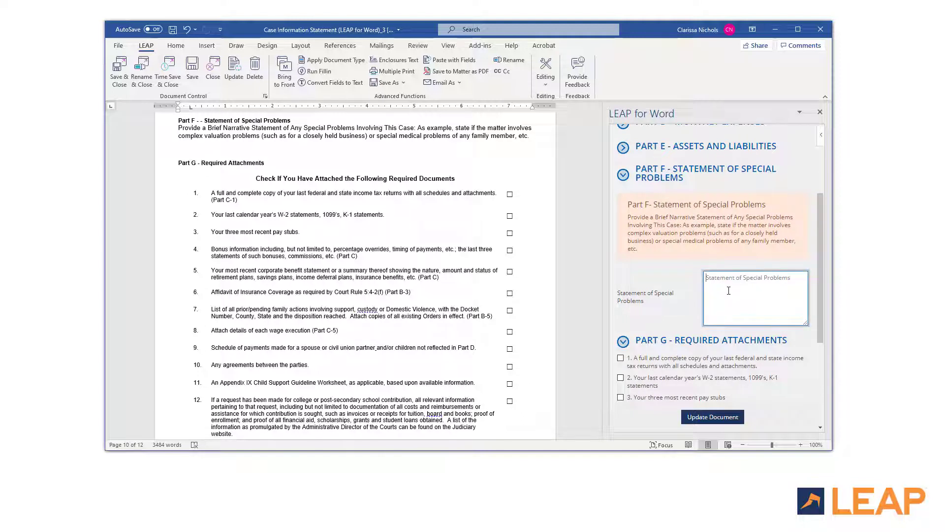
text(None)
click(713, 417)
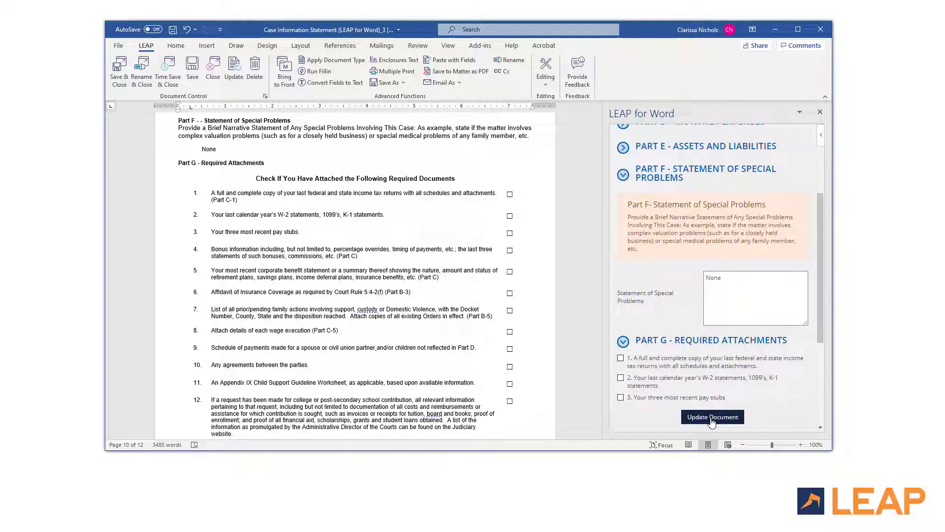
click(599, 433)
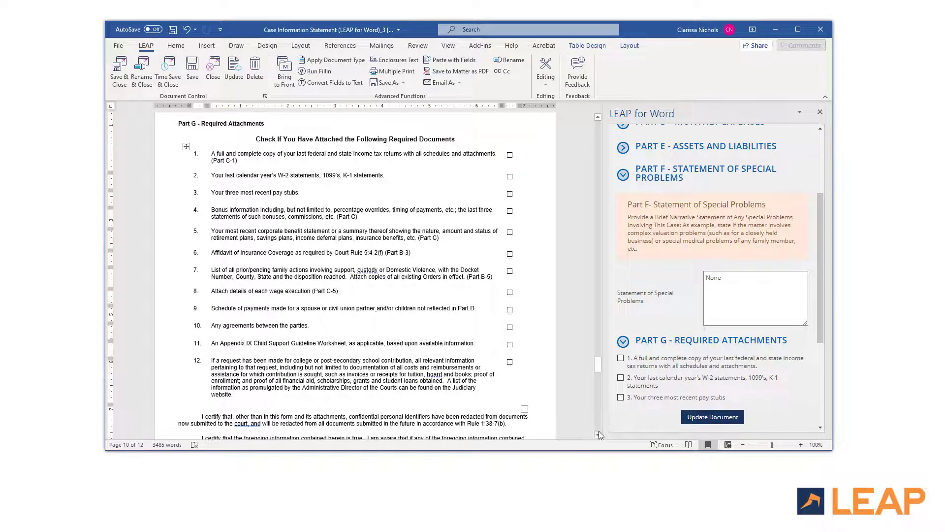
Step: Tick Part G attachments 1, 2, 3, 5, 6, 11 and 12, update the document, and return to page 1
click(623, 175)
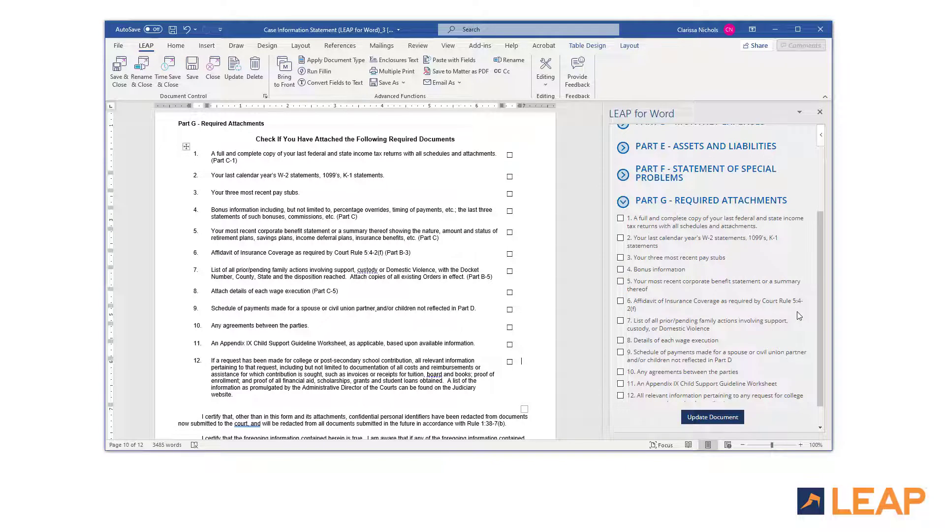
click(620, 218)
click(620, 238)
click(620, 258)
click(620, 281)
click(620, 301)
click(621, 384)
click(620, 395)
scroll(718, 357, down, 1)
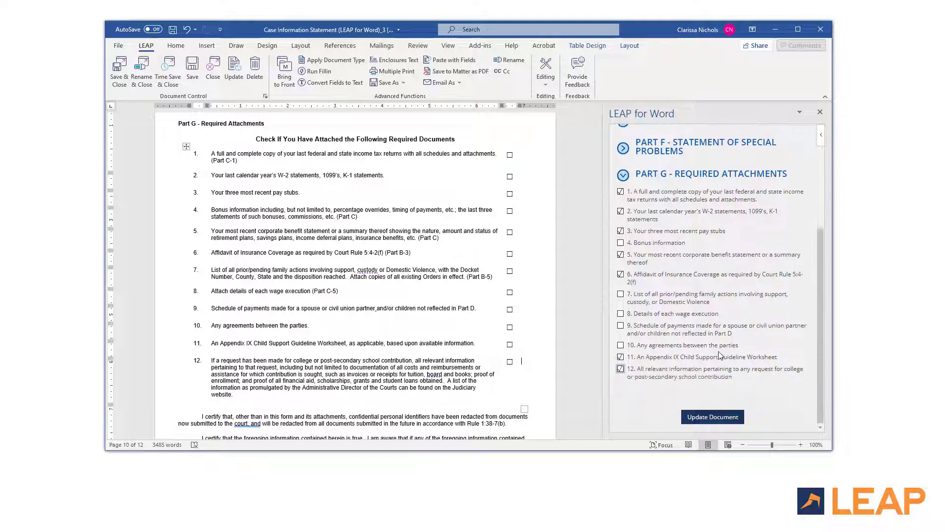
click(707, 418)
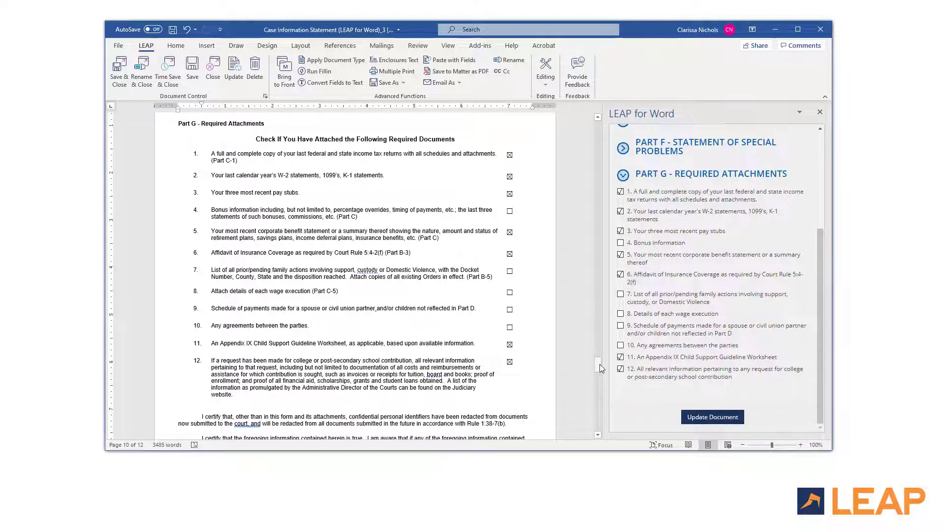
drag(600, 364, 601, 123)
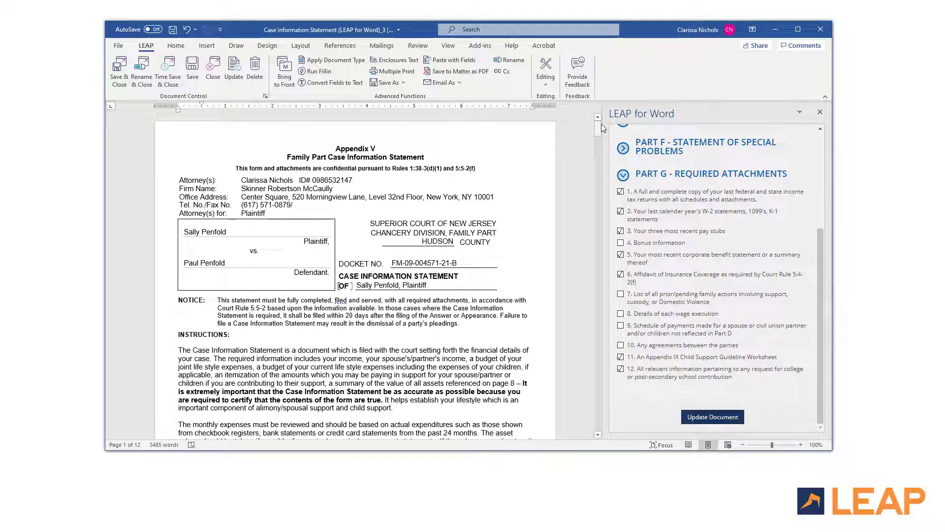